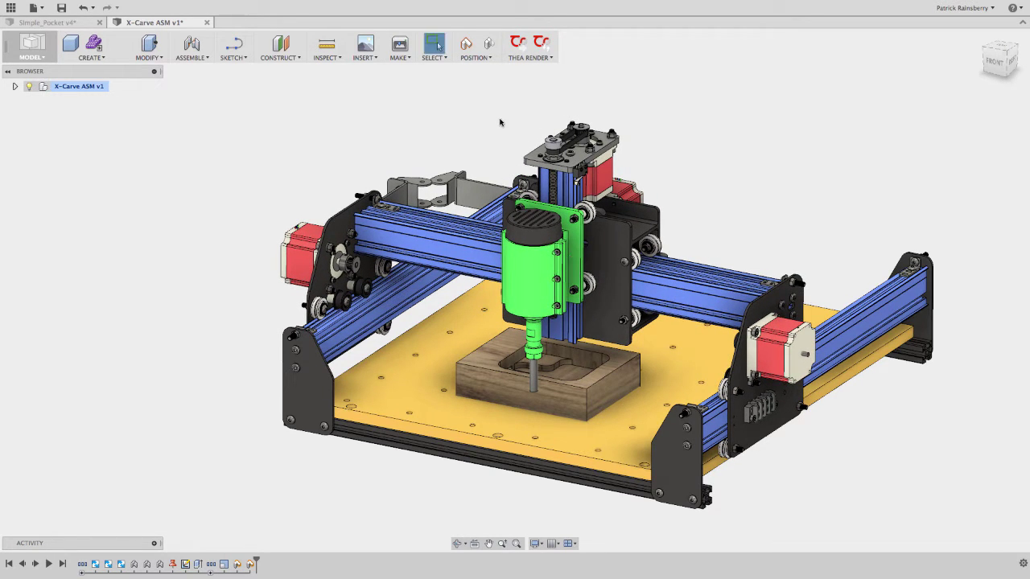
Step: Revert the machine to its captured position and move the timeline marker across the most recent captured position features
{"action": "left_click", "coordinate": [488, 45]}
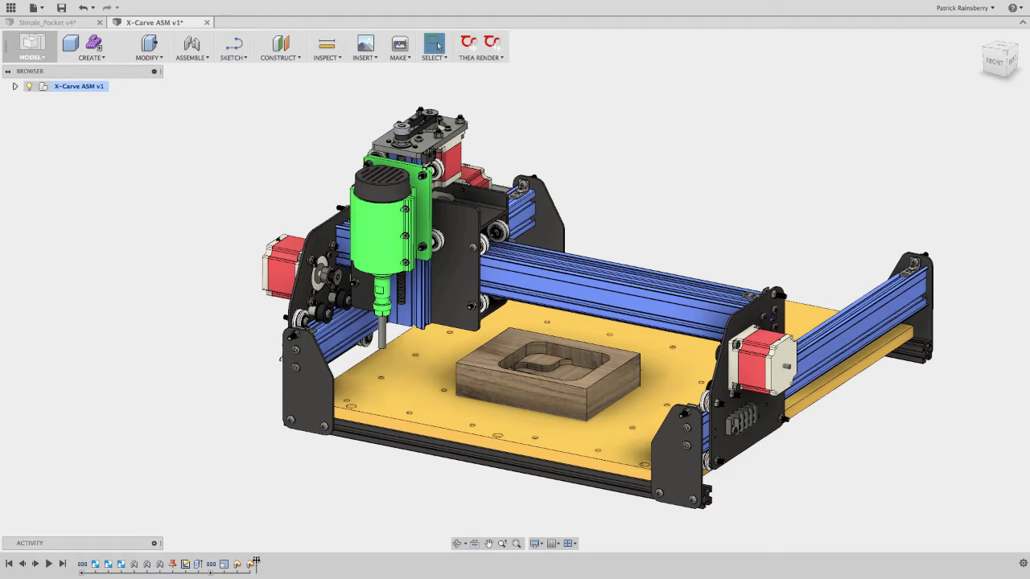
{"action": "left_click_drag", "start_coordinate": [256, 561], "coordinate": [243, 561]}
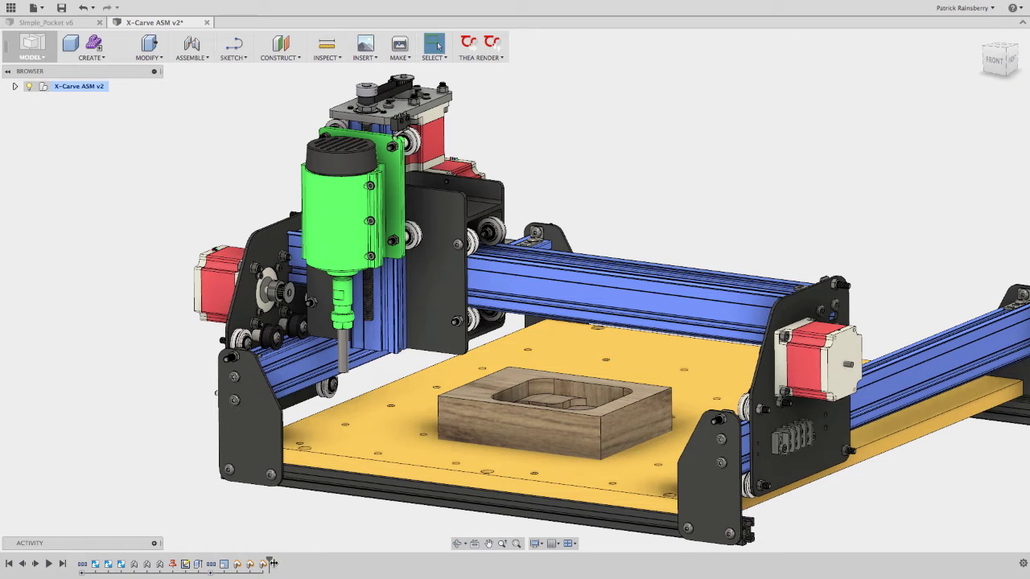
{"action": "left_click_drag", "start_coordinate": [266, 563], "coordinate": [271, 563]}
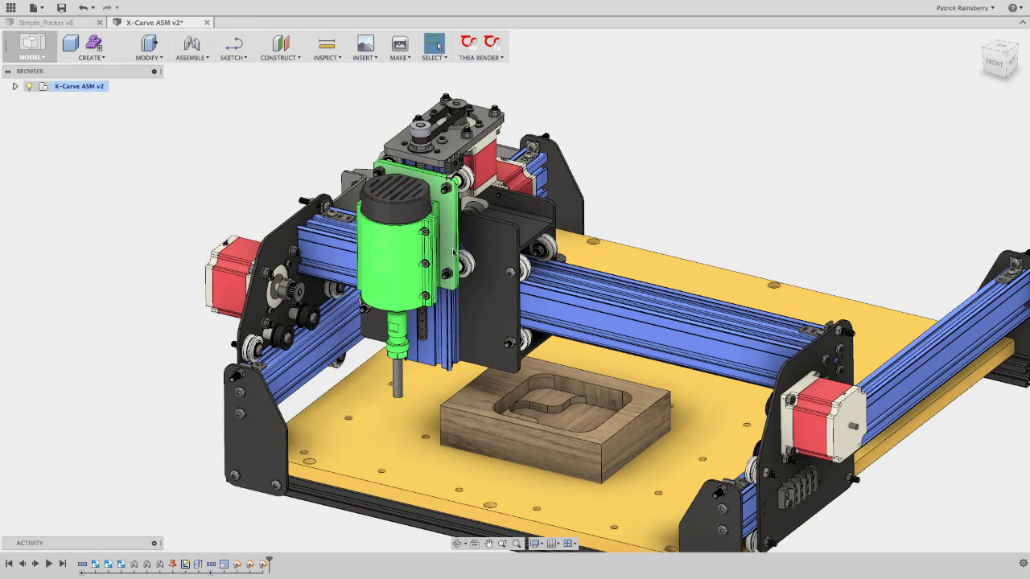
Step: Move the green spindle carriage over the wooden block, raise it beyond the block, bring it back, and park it near the front-left bed corner
{"action": "left_click_drag", "start_coordinate": [519, 243], "coordinate": [671, 259]}
{"action": "left_click_drag", "start_coordinate": [682, 326], "coordinate": [681, 325]}
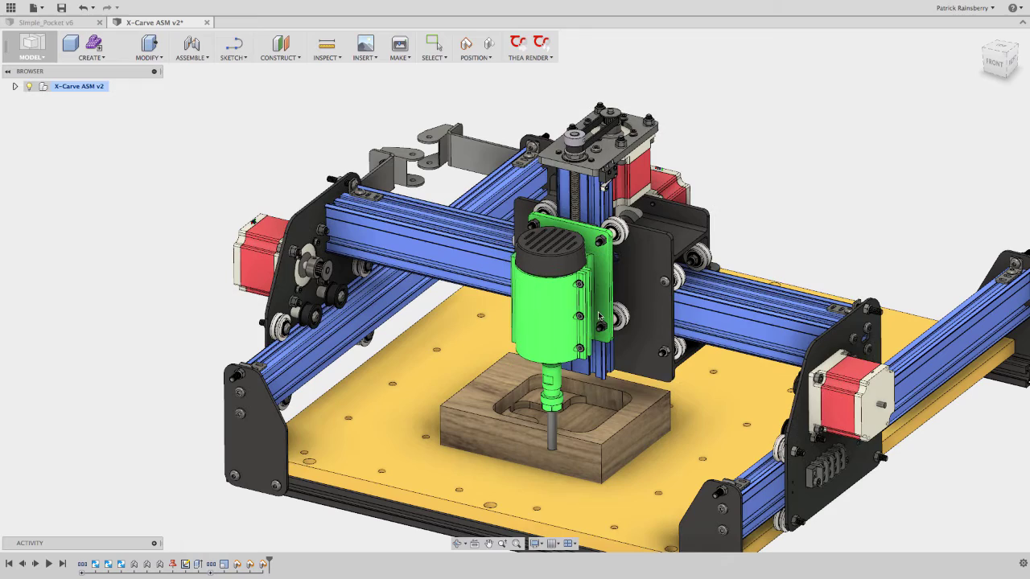
{"action": "left_click_drag", "start_coordinate": [609, 311], "coordinate": [666, 218]}
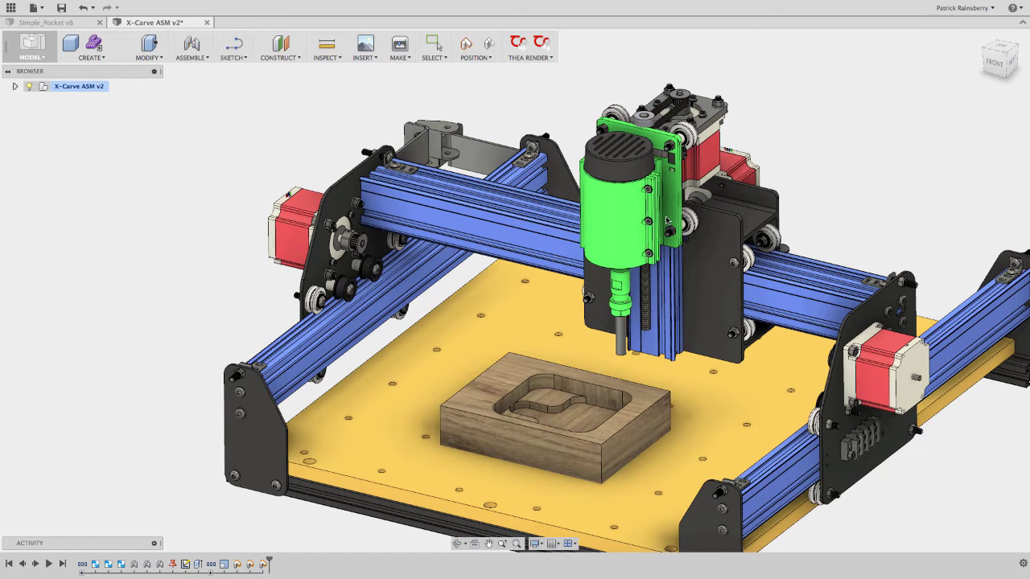
{"action": "left_click_drag", "start_coordinate": [666, 220], "coordinate": [510, 324]}
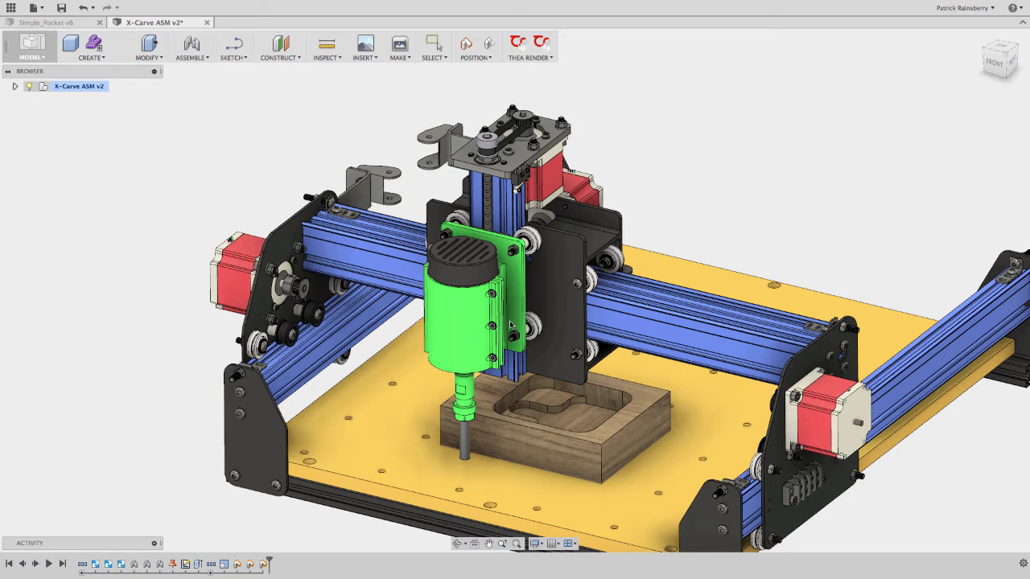
{"action": "left_click_drag", "start_coordinate": [510, 325], "coordinate": [601, 297]}
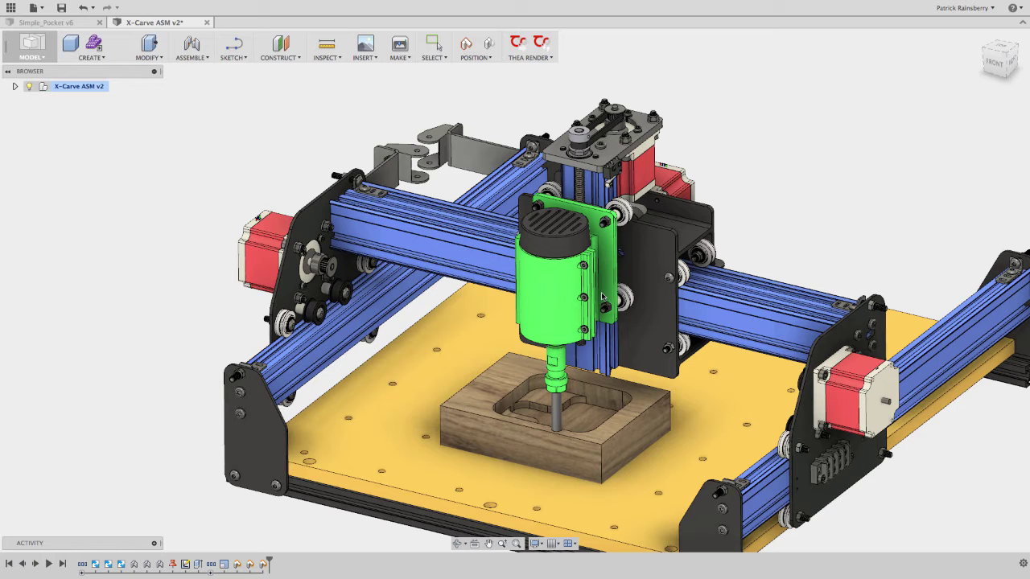
{"action": "left_click_drag", "start_coordinate": [602, 298], "coordinate": [394, 275]}
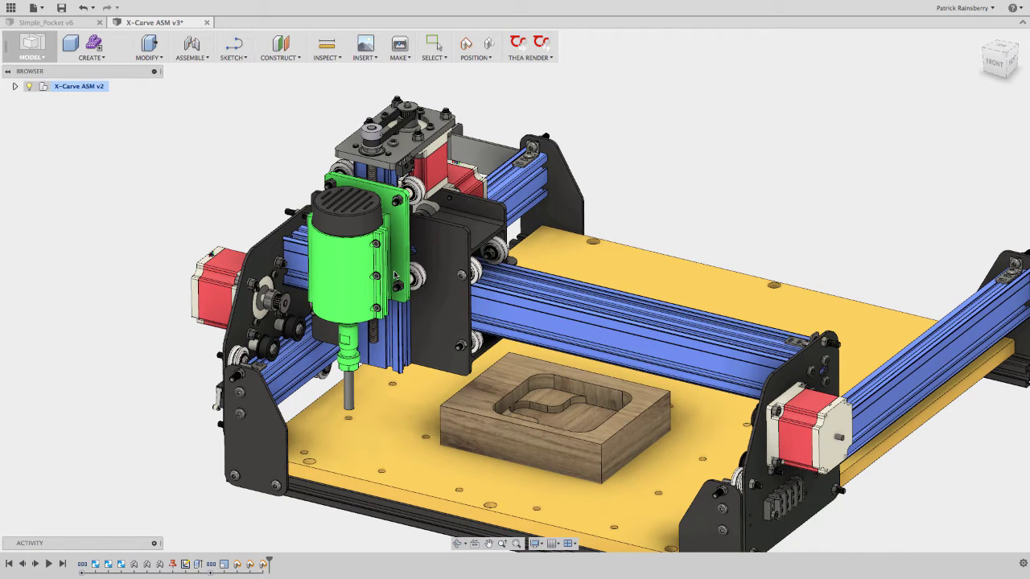
{"action": "left_click_drag", "start_coordinate": [395, 276], "coordinate": [394, 275]}
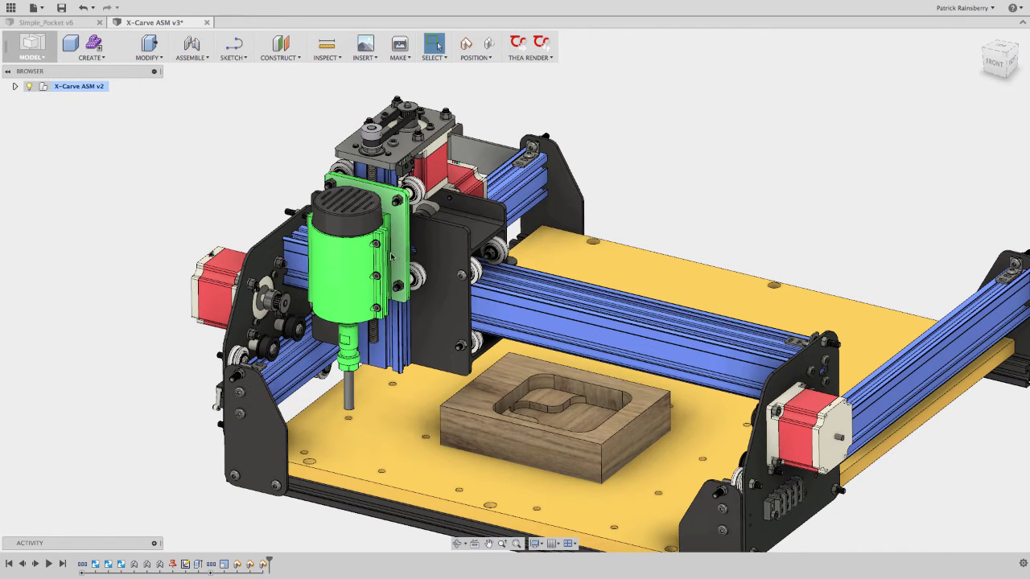
Step: Jog the spindle carriage along the gantry past the far side of the wooden block and back above its pocket
{"action": "left_click_drag", "start_coordinate": [391, 256], "coordinate": [433, 249]}
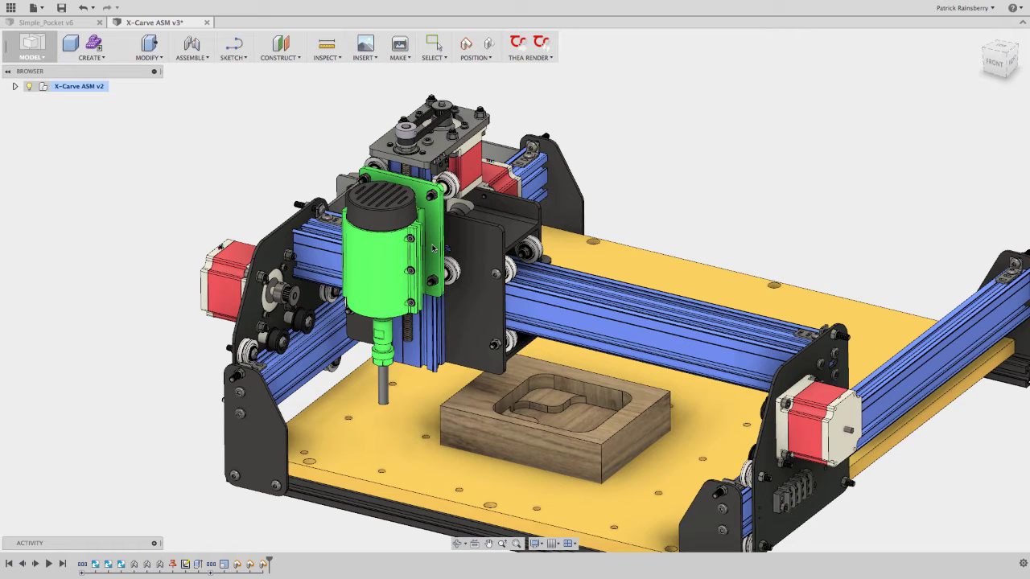
{"action": "left_click_drag", "start_coordinate": [432, 248], "coordinate": [748, 397]}
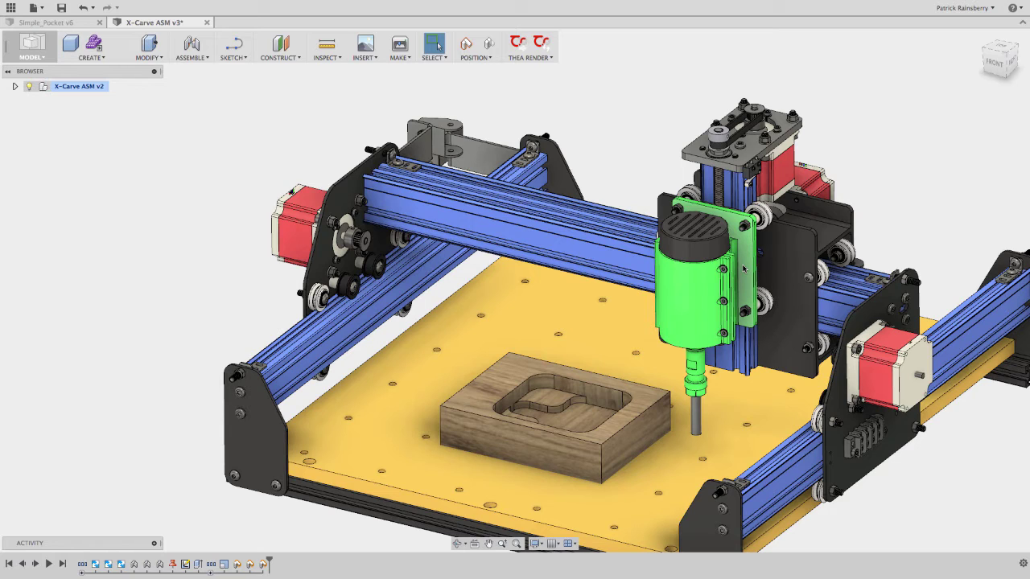
{"action": "left_click_drag", "start_coordinate": [751, 270], "coordinate": [783, 266]}
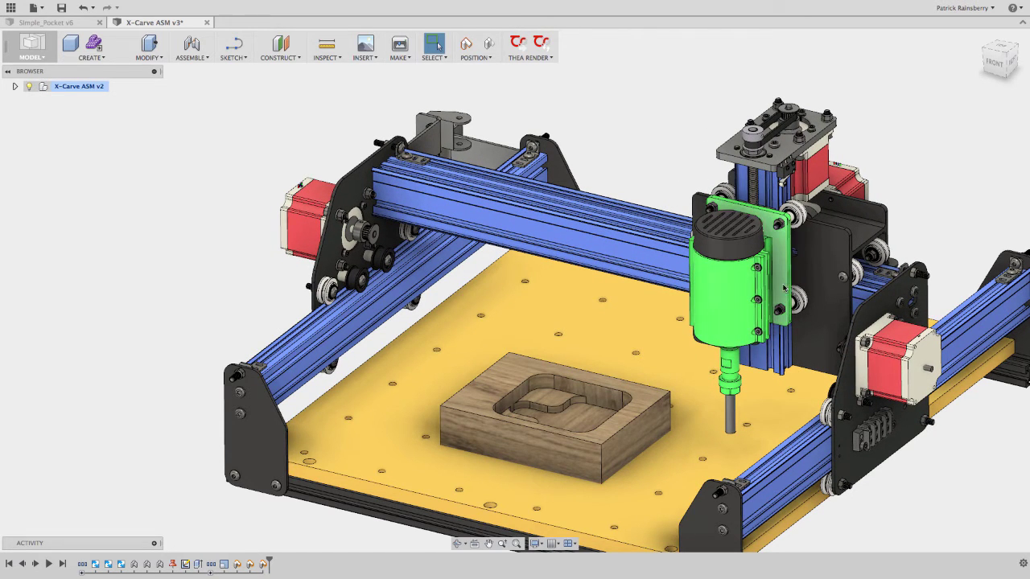
{"action": "left_click_drag", "start_coordinate": [784, 288], "coordinate": [596, 249]}
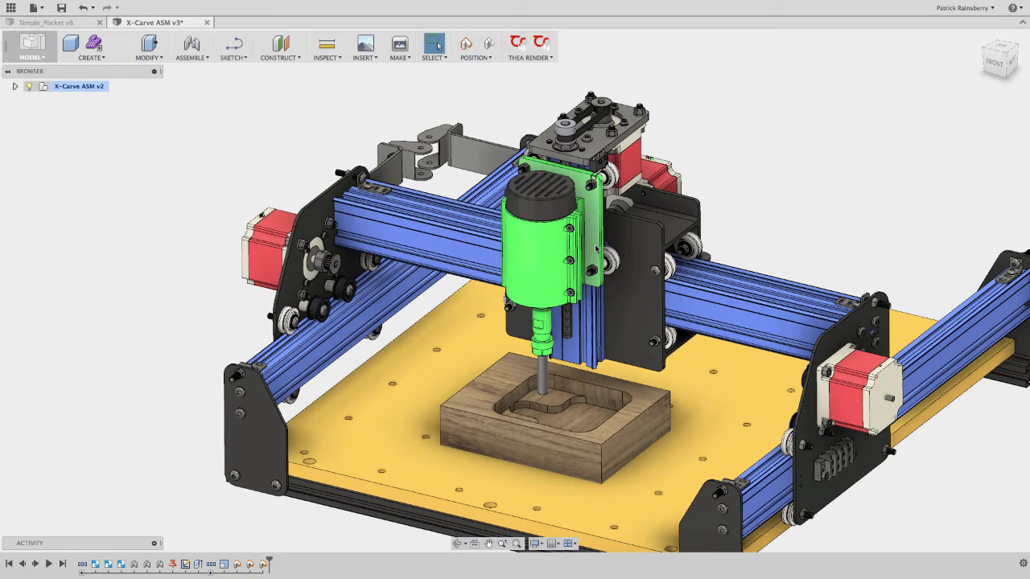
{"action": "left_click", "coordinate": [596, 248]}
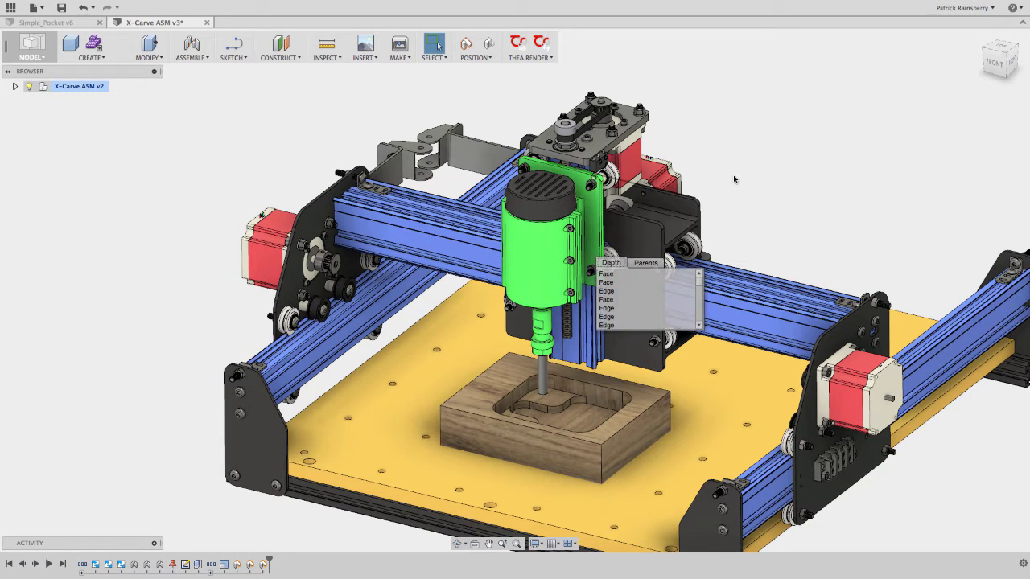
Step: Lower the spindle towards the wooden block, and return it raised to the front-left corner of the bed
{"action": "left_click_drag", "start_coordinate": [592, 212], "coordinate": [592, 266]}
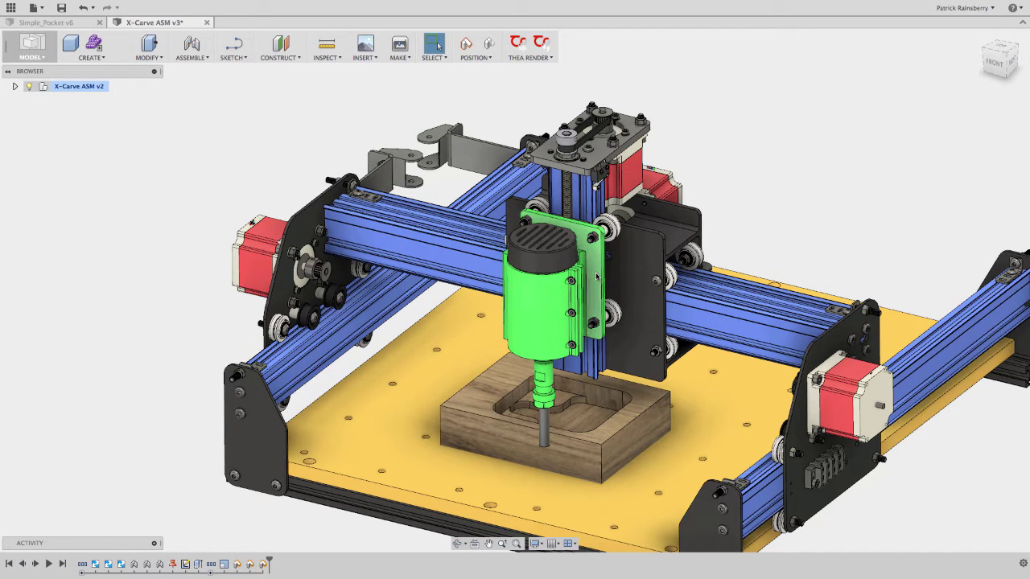
{"action": "left_click_drag", "start_coordinate": [493, 296], "coordinate": [415, 238]}
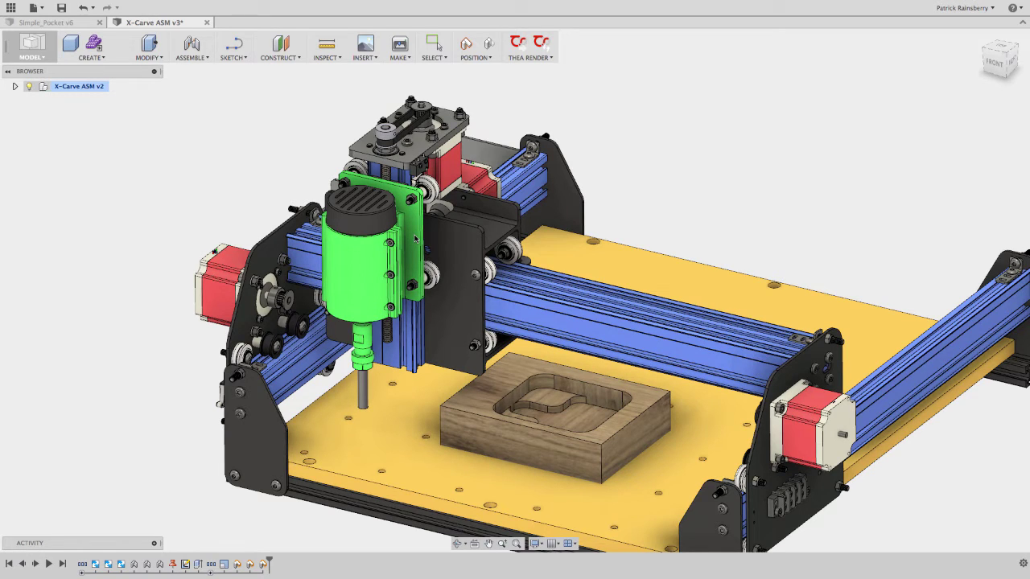
{"action": "left_click_drag", "start_coordinate": [415, 238], "coordinate": [415, 238]}
{"action": "key", "text": "Escape"}
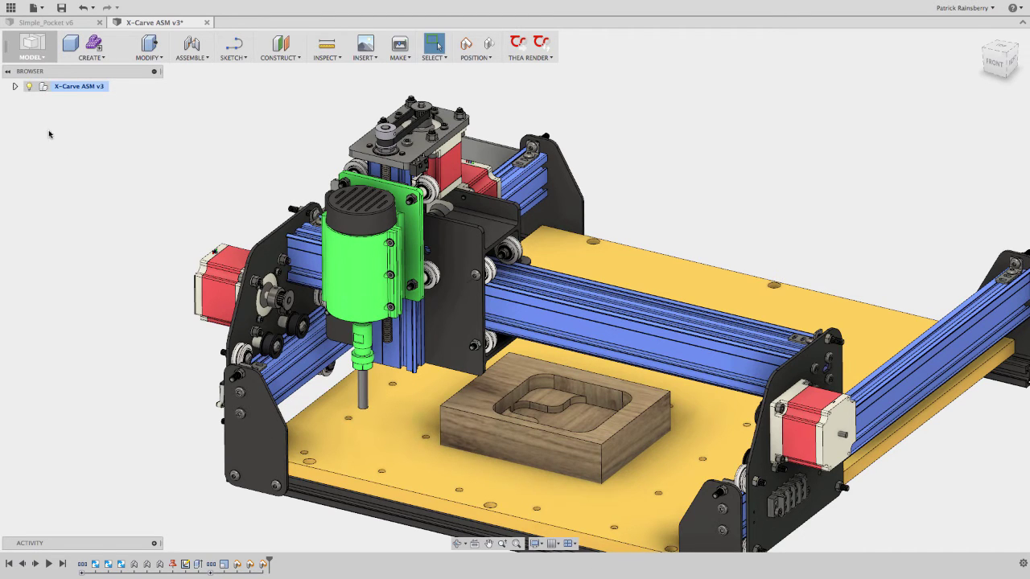
Step: Switch to the Simple_Pocket document and generate the toolpaths for Setup1
{"action": "left_click", "coordinate": [69, 22]}
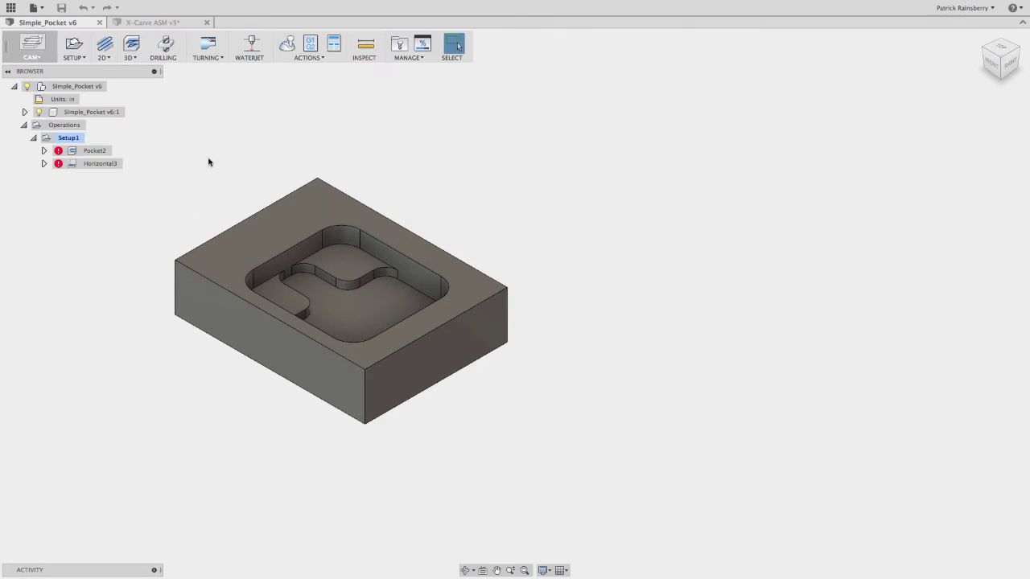
{"action": "right_click", "coordinate": [66, 140]}
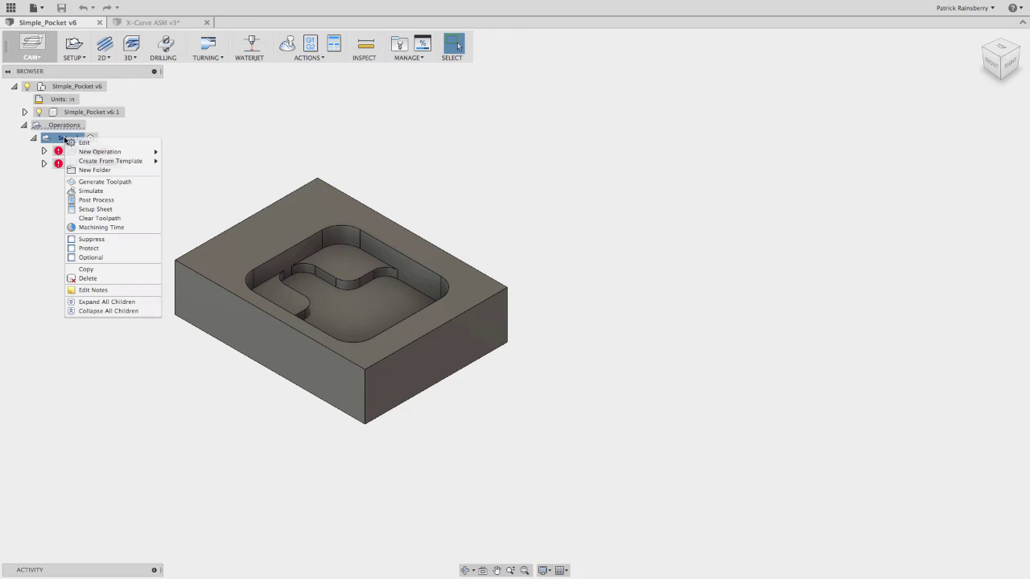
{"action": "left_click", "coordinate": [93, 185]}
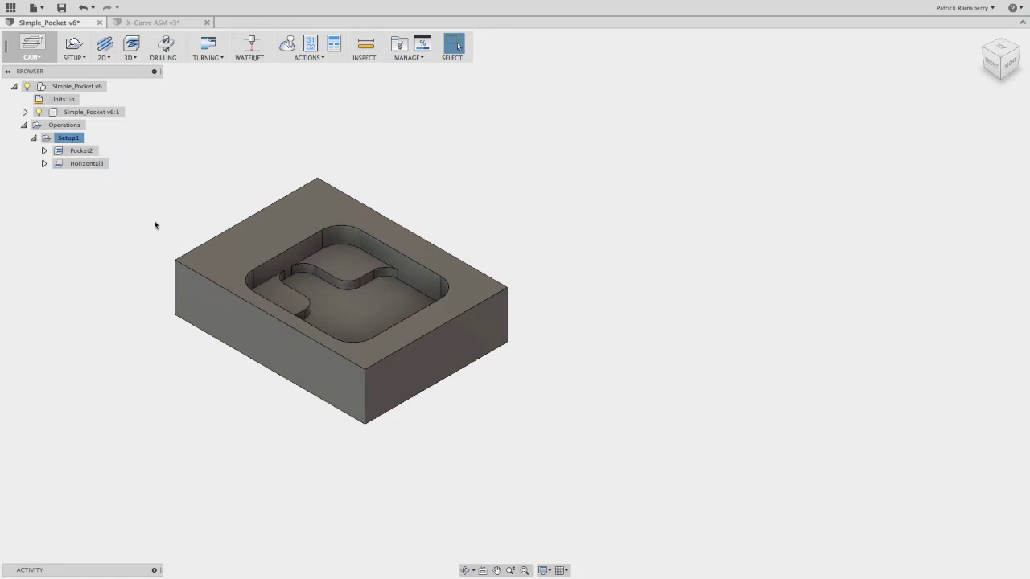
Step: Preview the Pocket2 and Horizontal3 toolpaths on the part and clear the selection
{"action": "middle_click_drag", "start_coordinate": [155, 223], "coordinate": [230, 251]}
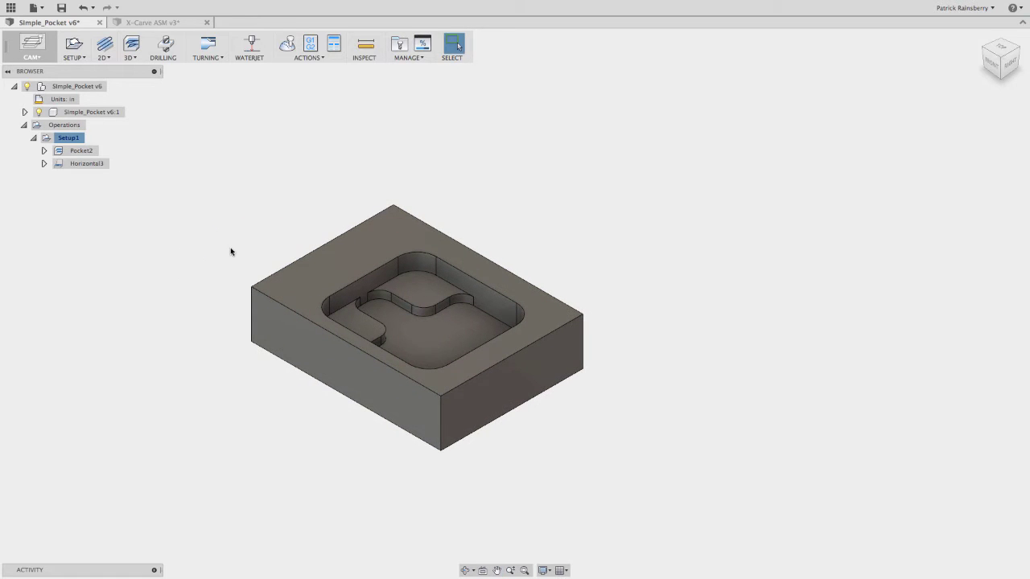
{"action": "left_click", "coordinate": [77, 152]}
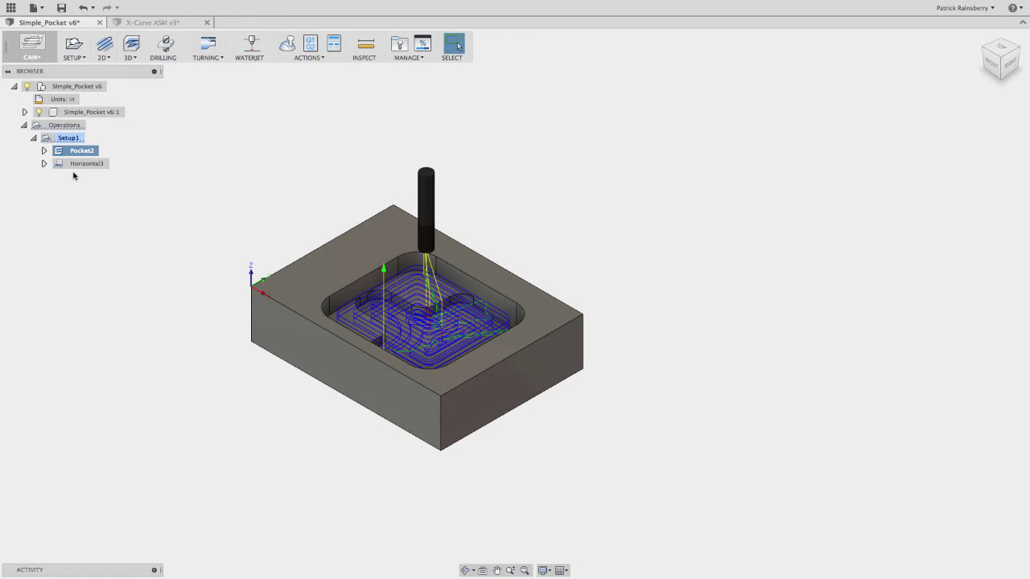
{"action": "left_click", "coordinate": [74, 165]}
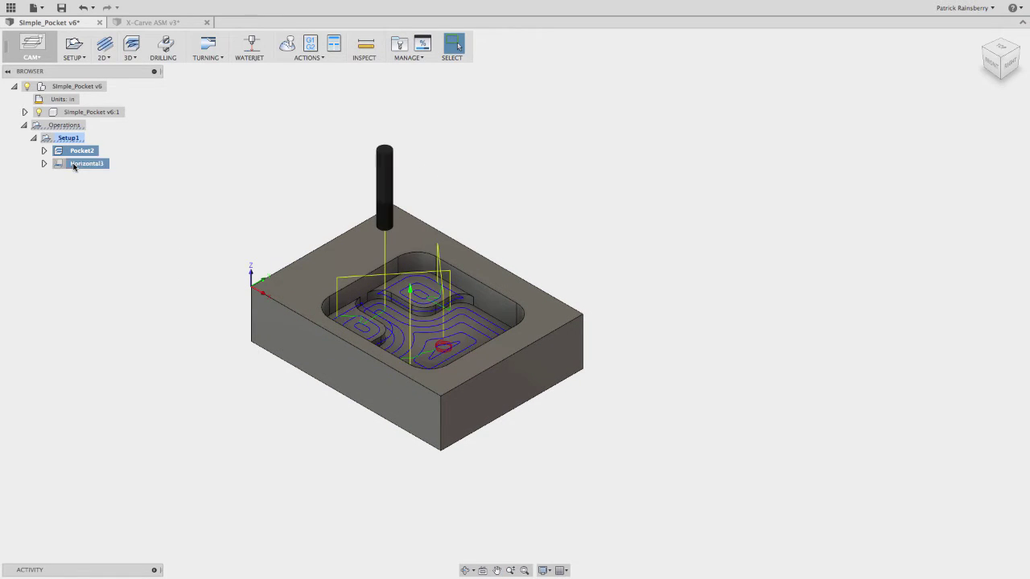
{"action": "left_click", "coordinate": [94, 217]}
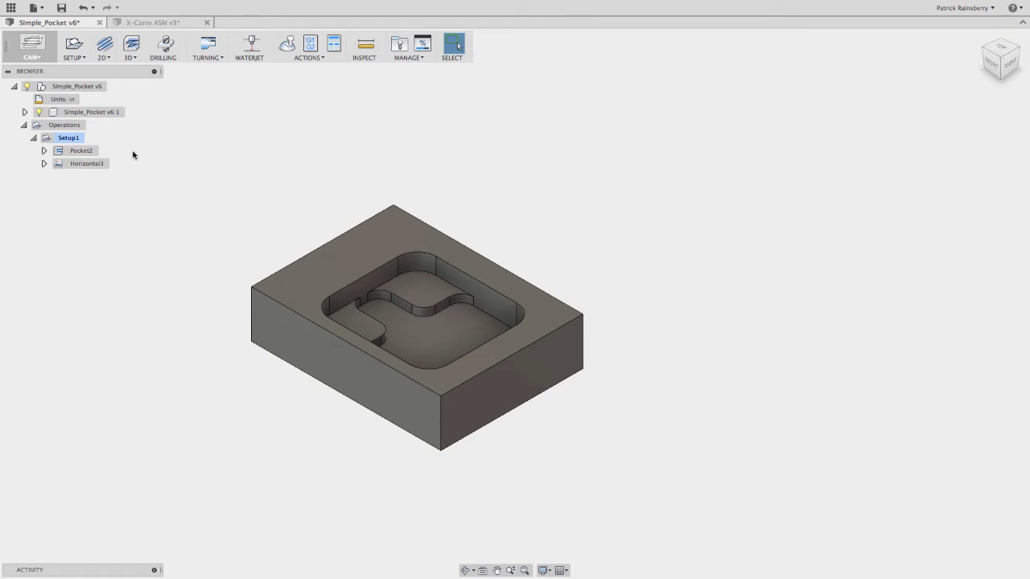
Step: Post process Setup1 with the Generic Grbl post, program number 1001, and the useG28 property enabled
{"action": "left_click", "coordinate": [70, 139]}
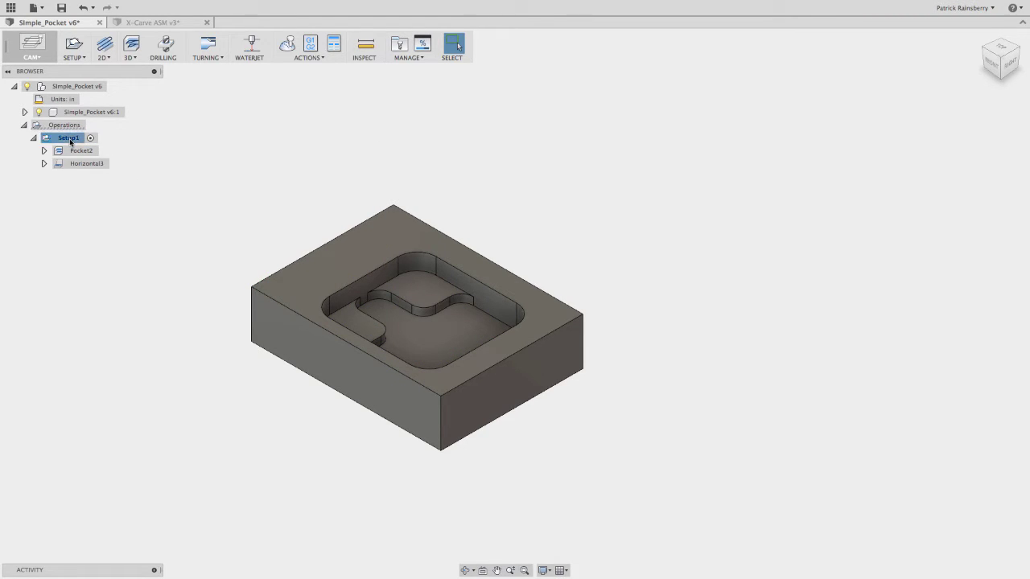
{"action": "right_click", "coordinate": [70, 140]}
{"action": "left_click", "coordinate": [103, 204]}
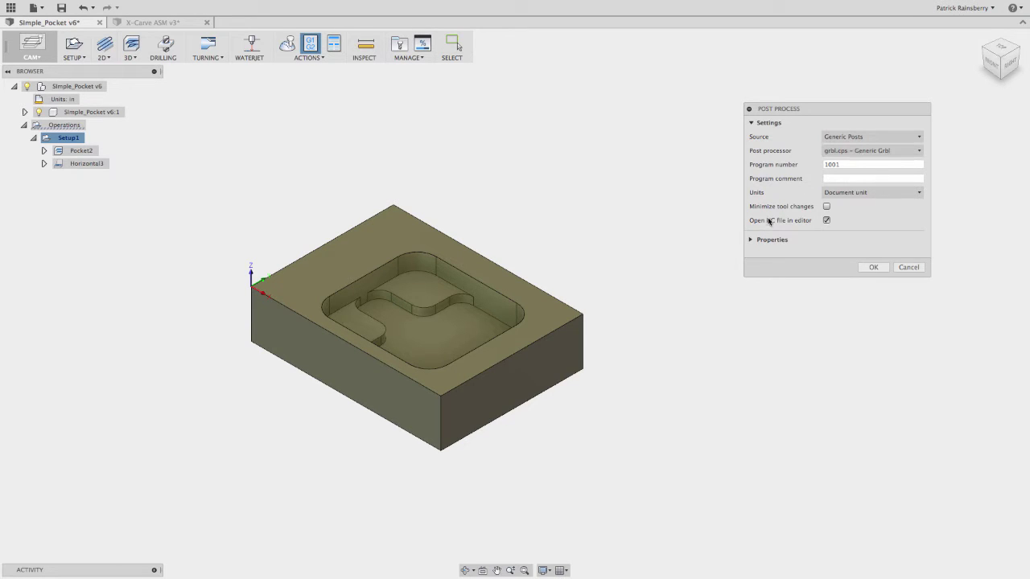
{"action": "left_click", "coordinate": [751, 239]}
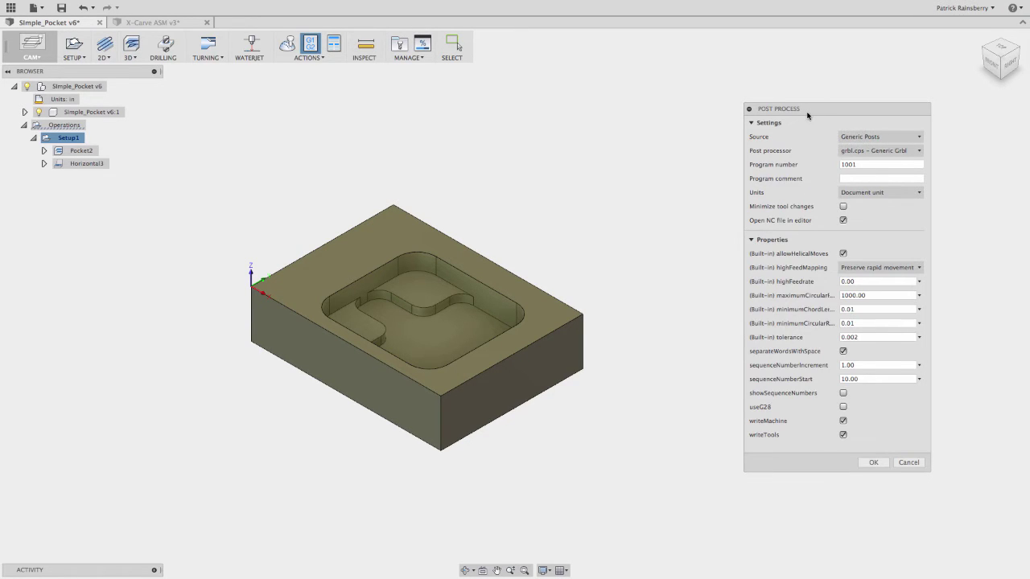
{"action": "left_click_drag", "start_coordinate": [808, 113], "coordinate": [731, 66]}
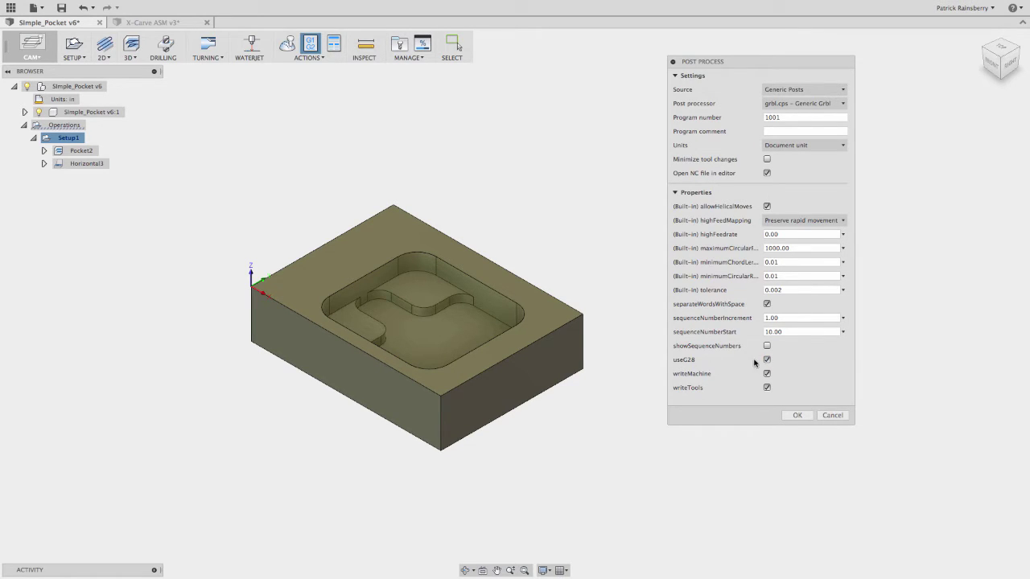
{"action": "left_click", "coordinate": [797, 416]}
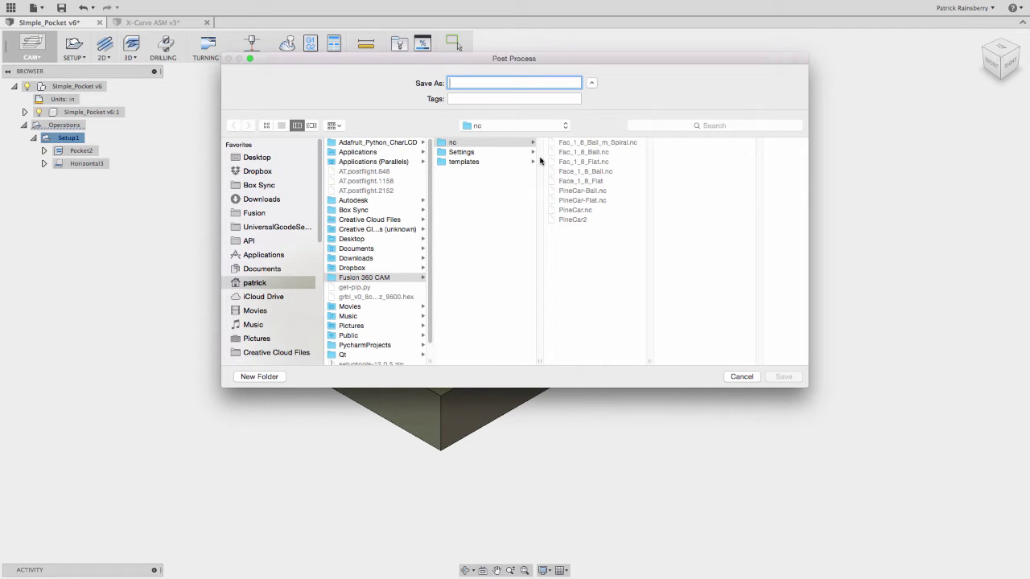
Step: Save the posted G-code as simple pocket.nc in the nc folder
{"action": "type", "text": "simple pocke"}
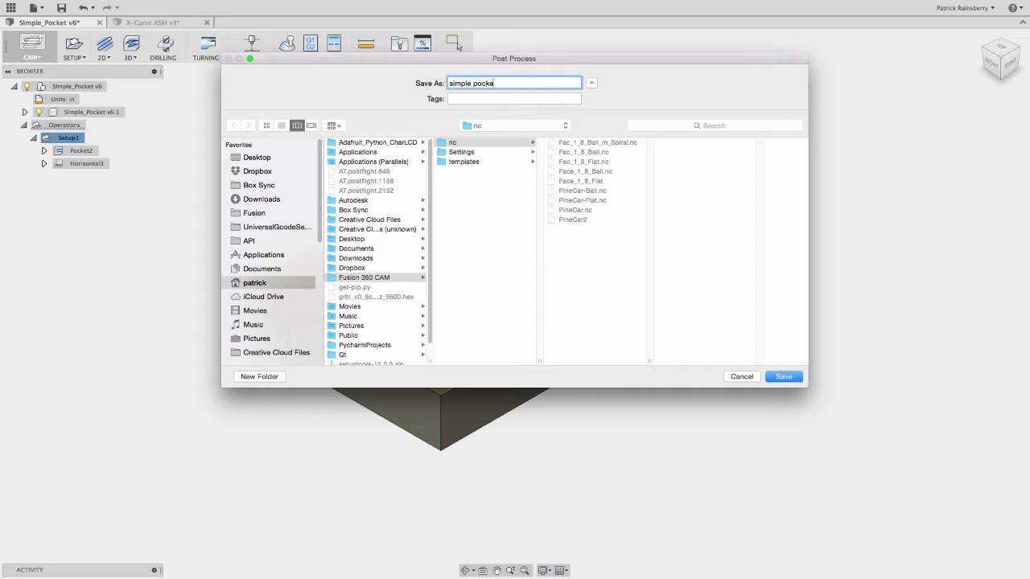
{"action": "type", "text": "t.nc"}
{"action": "key", "text": "Return"}
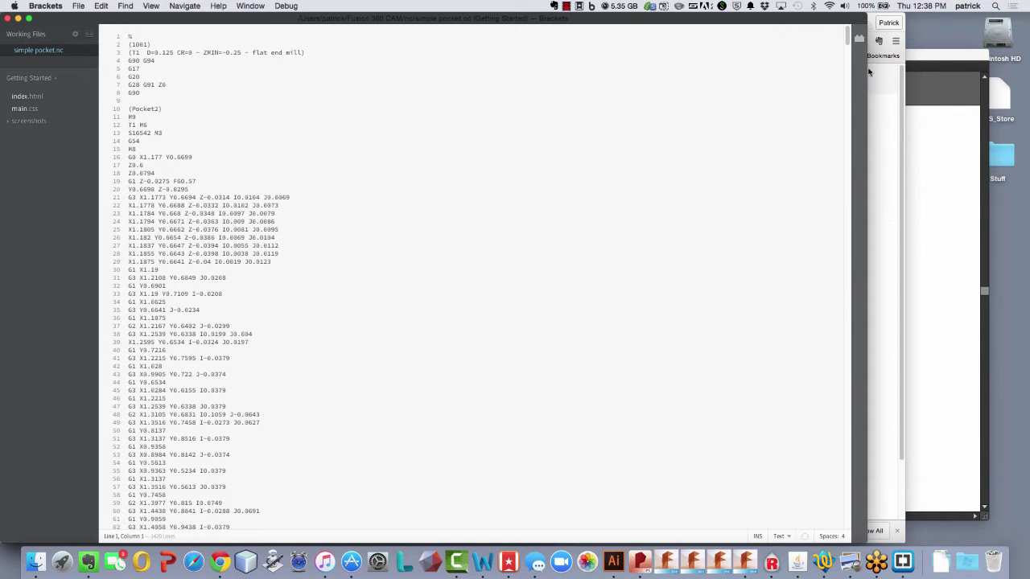
Step: Examine the closing lines of simple pocket.nc, highlighting the two G28 return commands before M30
{"action": "left_click_drag", "start_coordinate": [847, 38], "coordinate": [890, 524]}
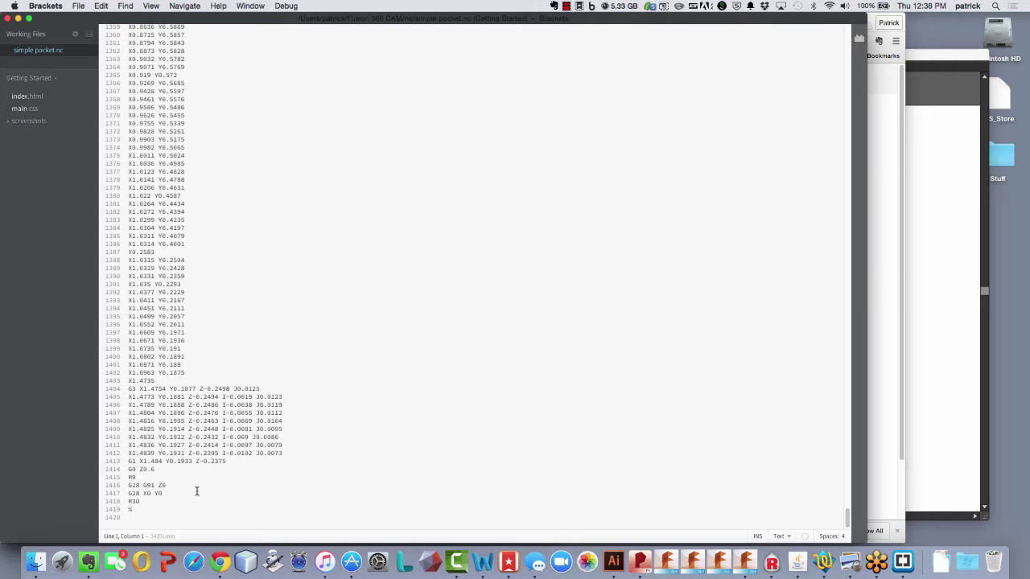
{"action": "left_click_drag", "start_coordinate": [165, 493], "coordinate": [118, 488]}
{"action": "left_click", "coordinate": [199, 507]}
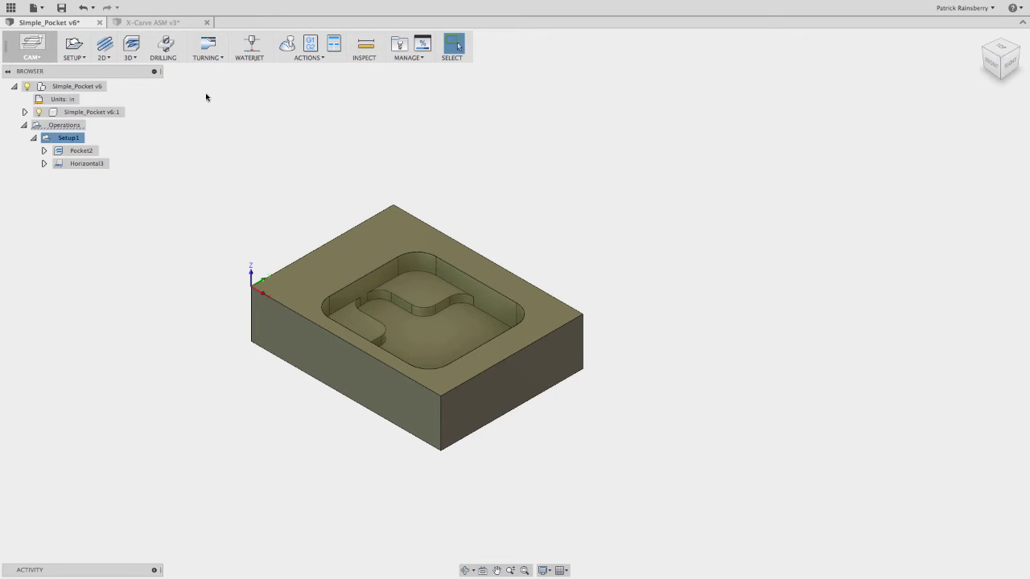
Step: Reopen the post processing settings for Setup1 and turn off the useG28 property
{"action": "left_click", "coordinate": [311, 42]}
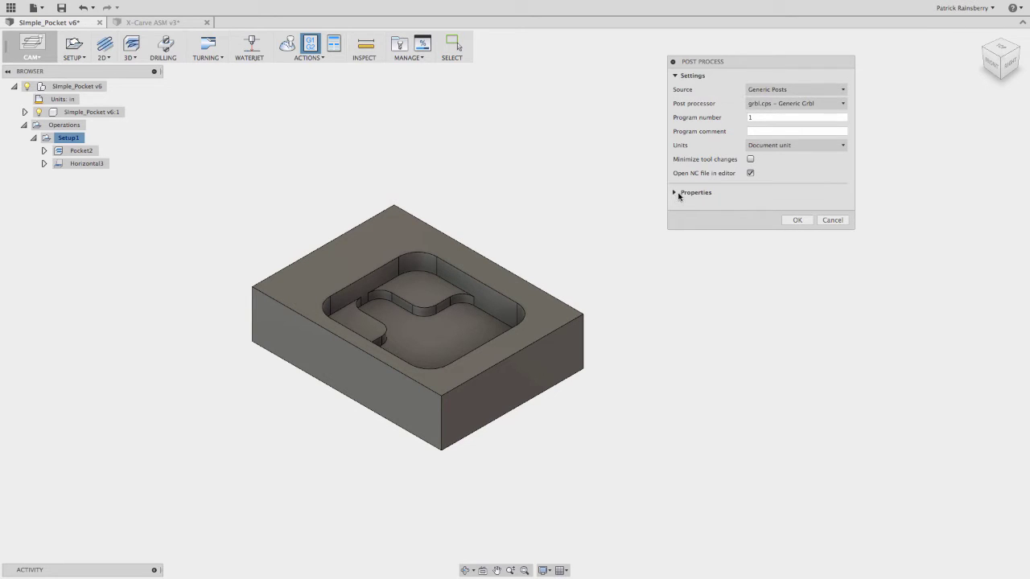
{"action": "left_click", "coordinate": [674, 193]}
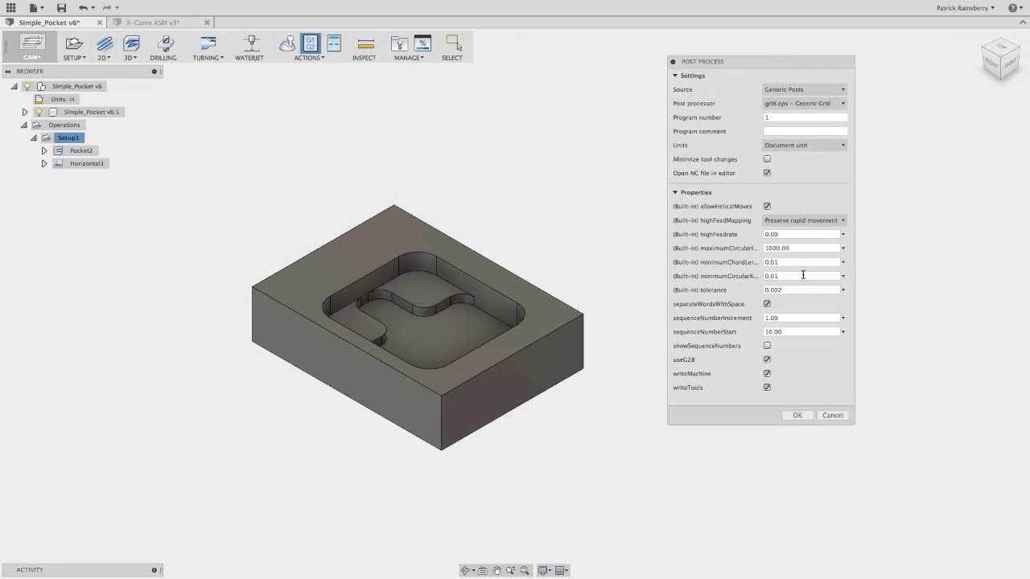
{"action": "left_click", "coordinate": [767, 360]}
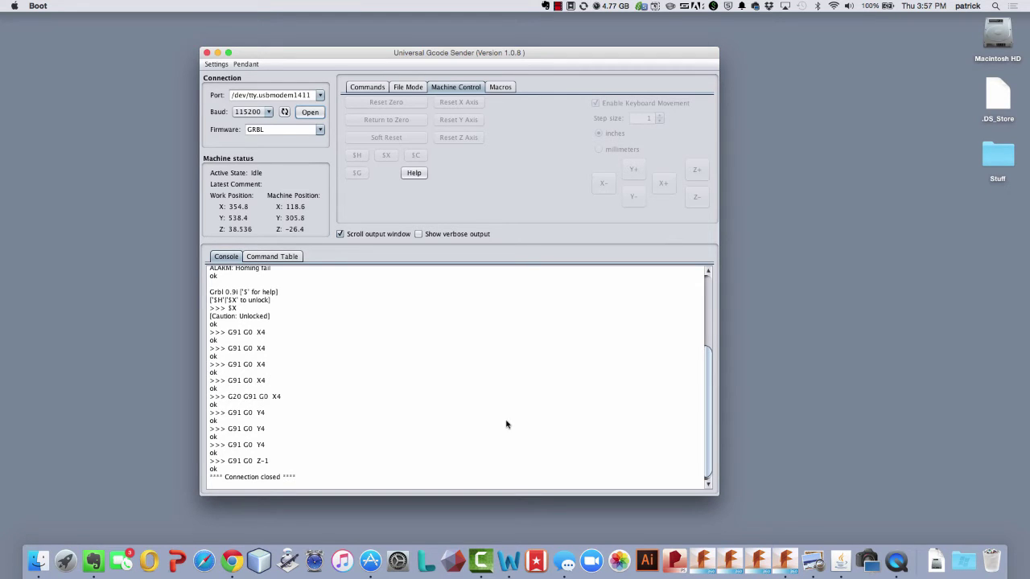
Step: Switch to Universal Gcode Sender, connect to the GRBL controller at 115200 baud and unlock it with $X
{"action": "left_click", "coordinate": [310, 113]}
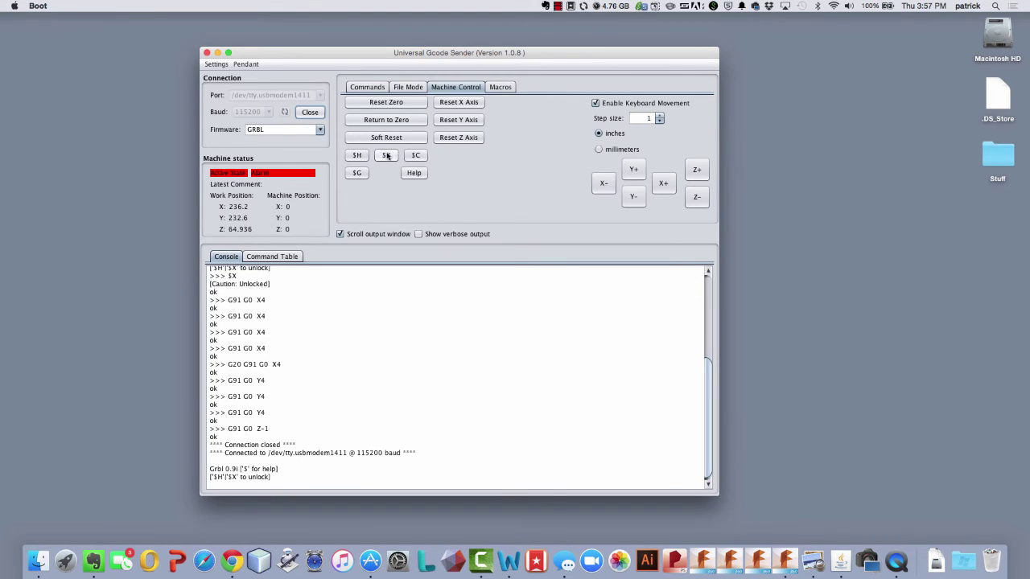
{"action": "left_click", "coordinate": [387, 155]}
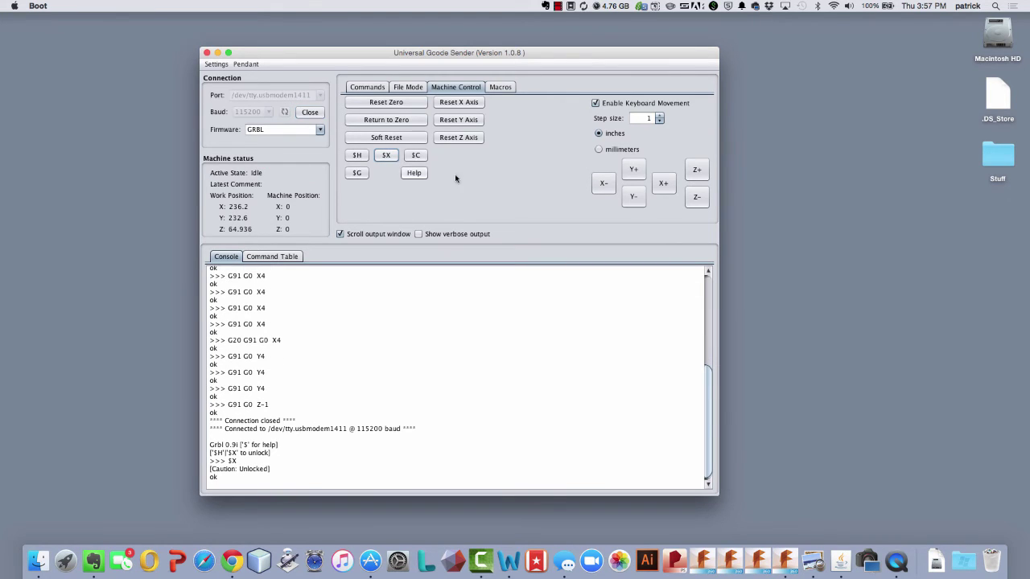
Step: Jog the X axis by -1 mm and -1 inch, and store the position as home with G28.1
{"action": "left_click", "coordinate": [609, 188]}
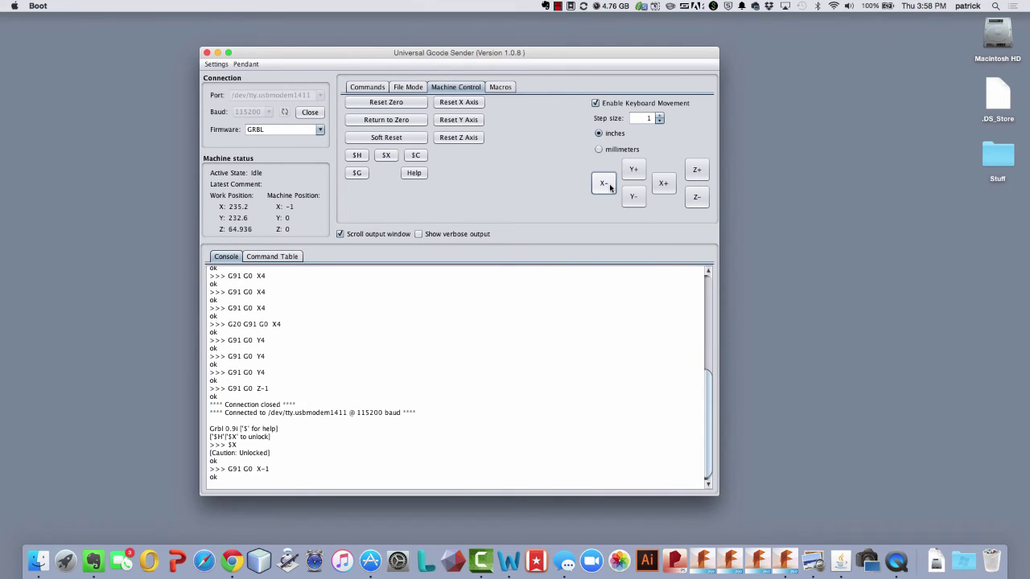
{"action": "left_click", "coordinate": [598, 149]}
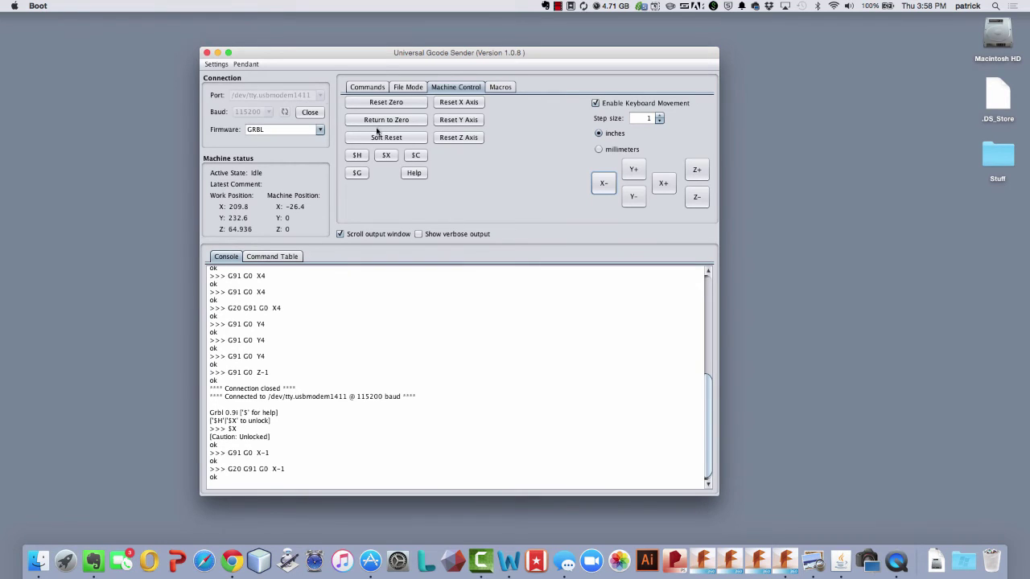
{"action": "left_click", "coordinate": [378, 88]}
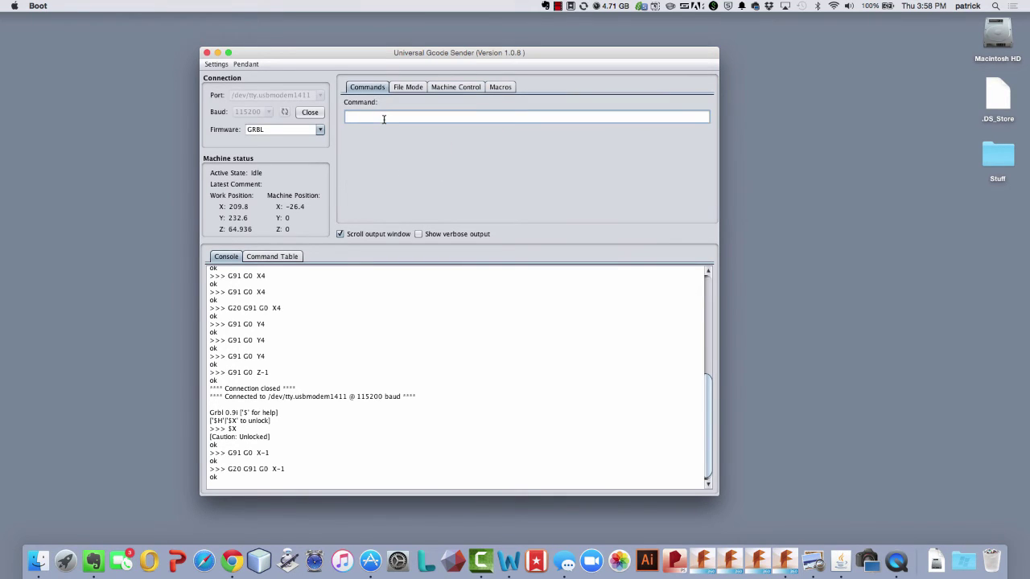
{"action": "type", "text": "G28.1"}
{"action": "key", "text": "Return"}
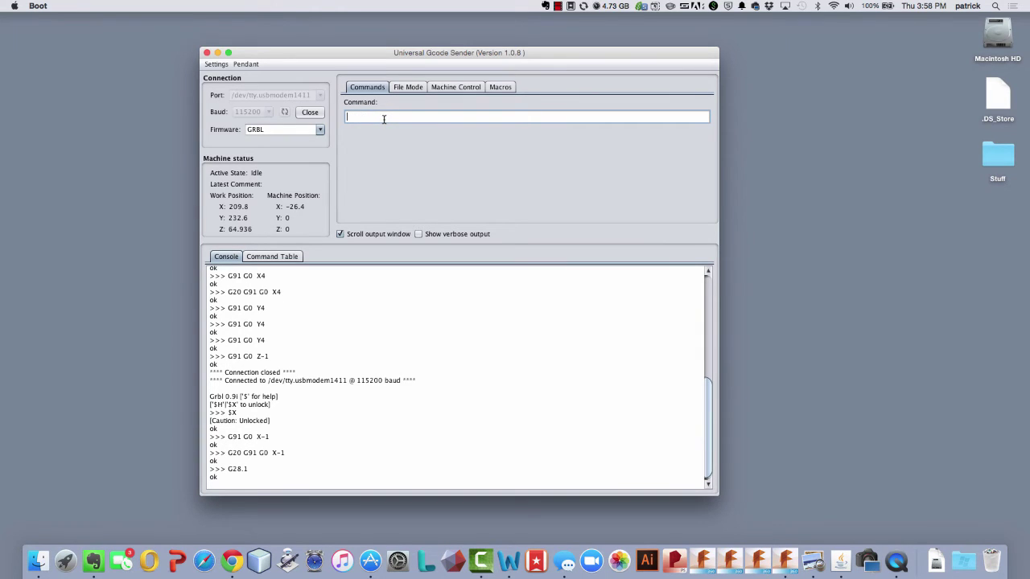
Step: Jog the machine away from the stored home by -3 inches in Y and -1 inch in X
{"action": "left_click", "coordinate": [413, 86]}
{"action": "left_click", "coordinate": [452, 88]}
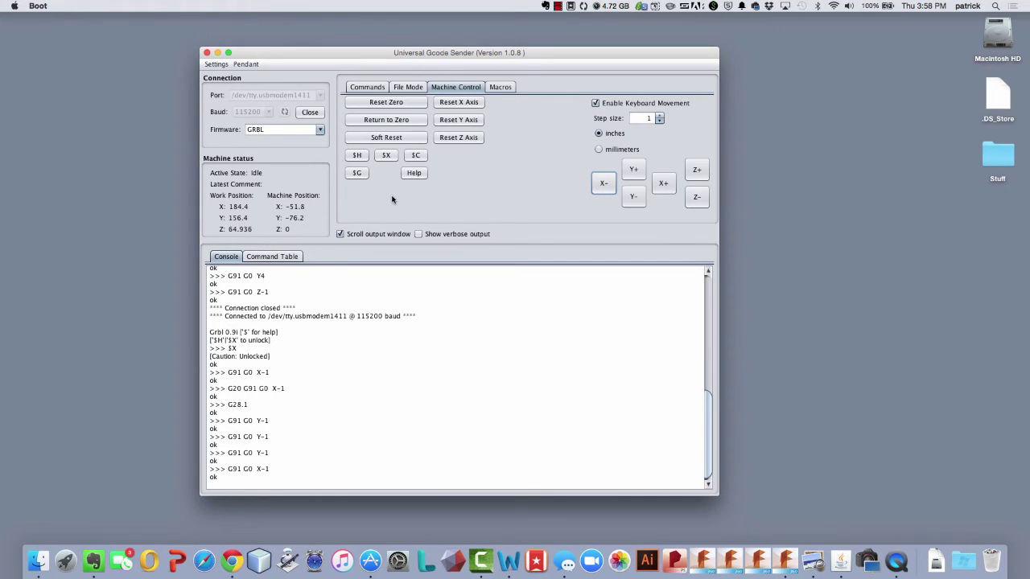
Step: Reset the controller connection, unlock it with $X, and send the G28 command to move to the stored position
{"action": "left_click", "coordinate": [309, 112]}
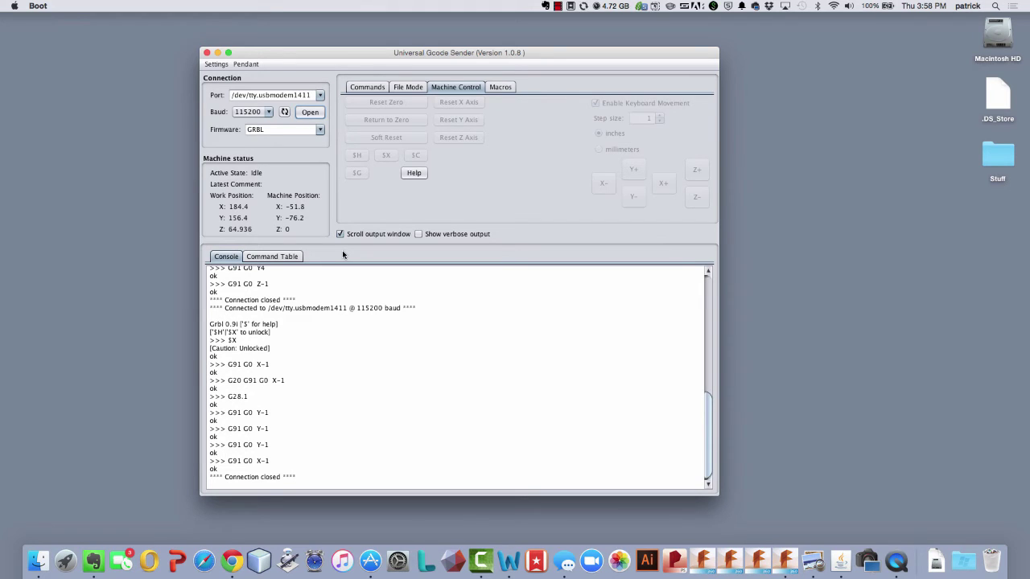
{"action": "left_click", "coordinate": [311, 113]}
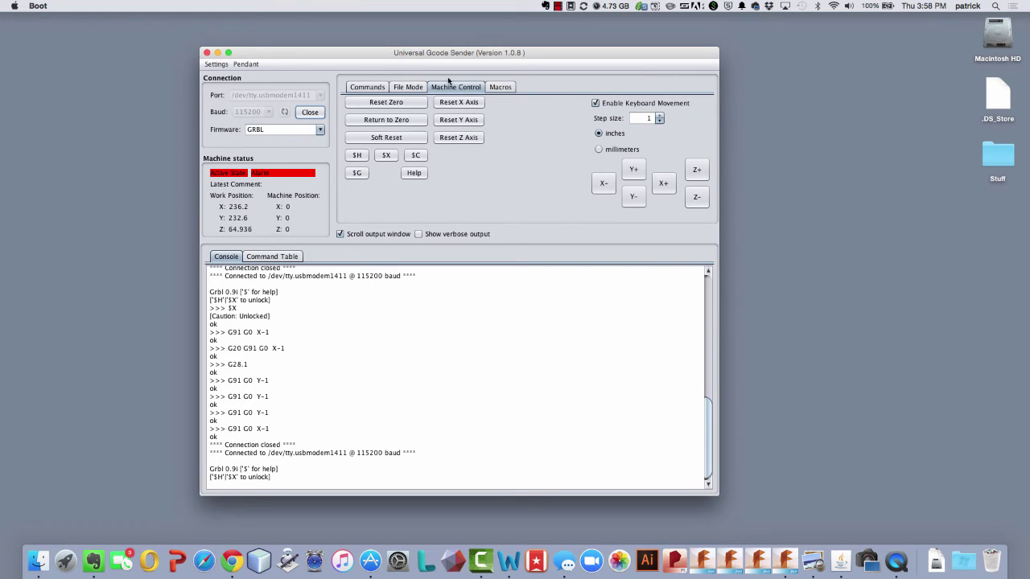
{"action": "left_click", "coordinate": [386, 155]}
{"action": "left_click", "coordinate": [367, 87]}
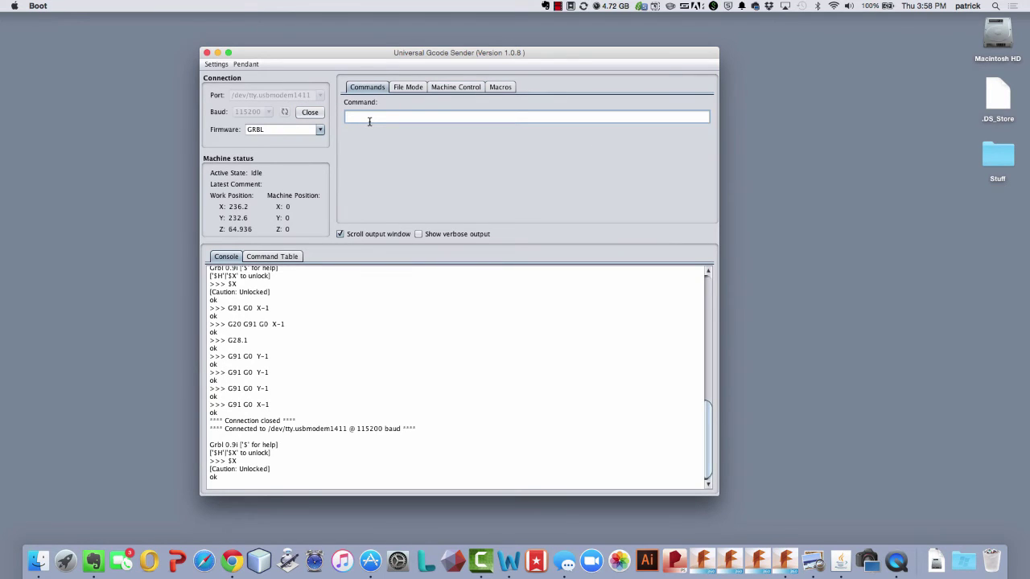
{"action": "type", "text": "G28"}
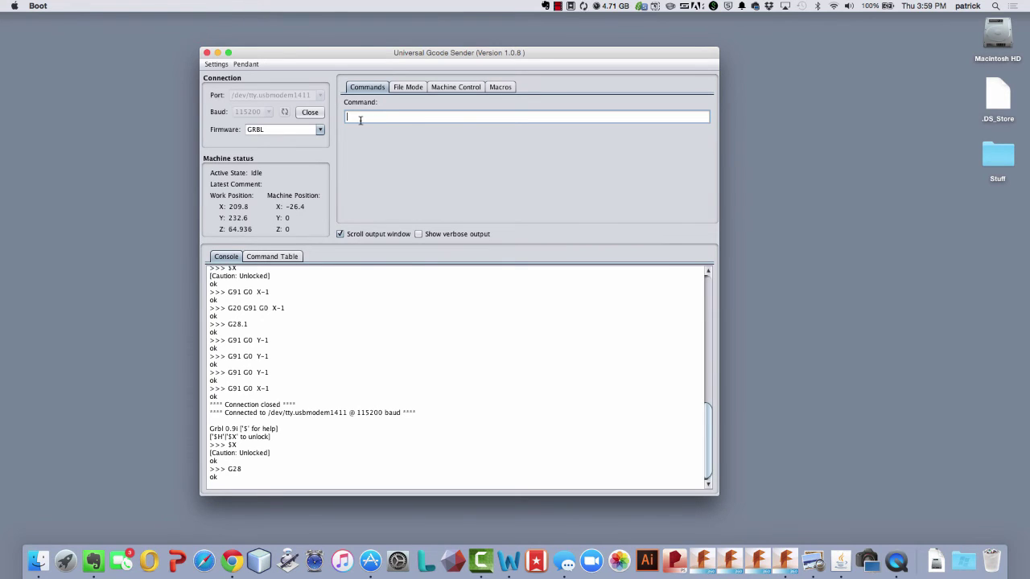
Step: Repeat the G28 return test after another reconnection and $X unlock of the controller
{"action": "left_click", "coordinate": [310, 112]}
{"action": "left_click", "coordinate": [310, 111]}
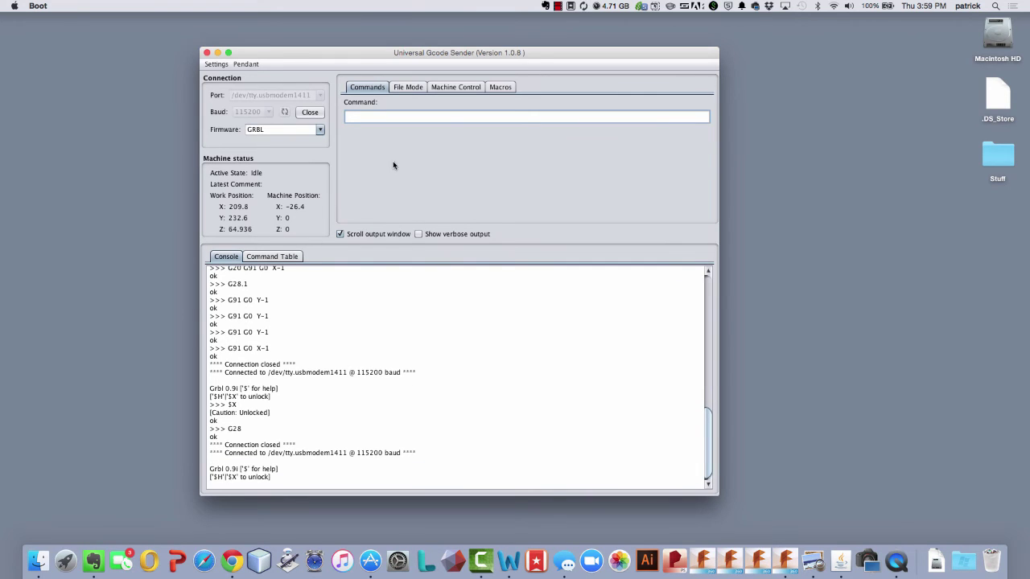
{"action": "left_click", "coordinate": [465, 91]}
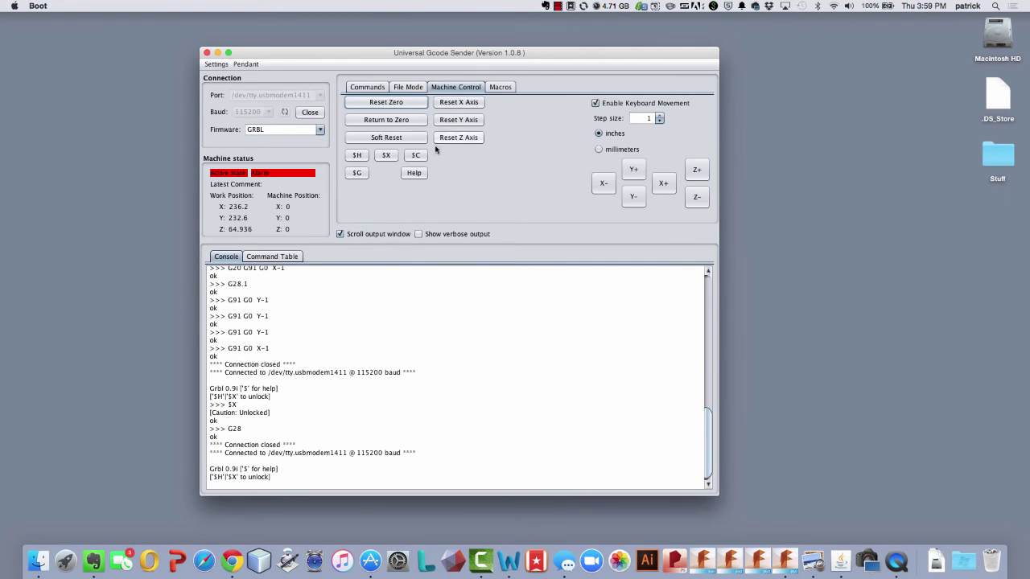
{"action": "left_click", "coordinate": [386, 155]}
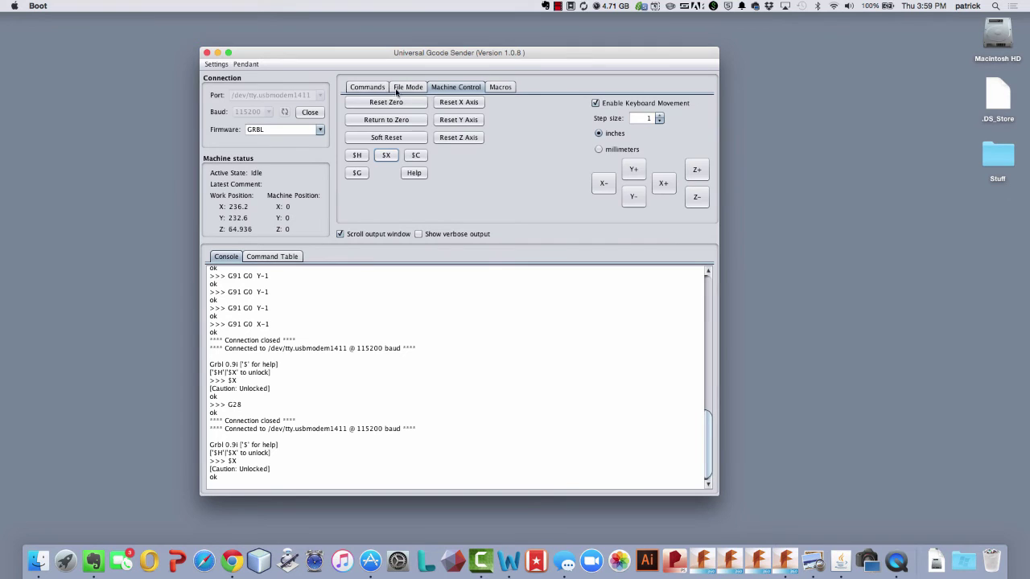
{"action": "left_click", "coordinate": [383, 88]}
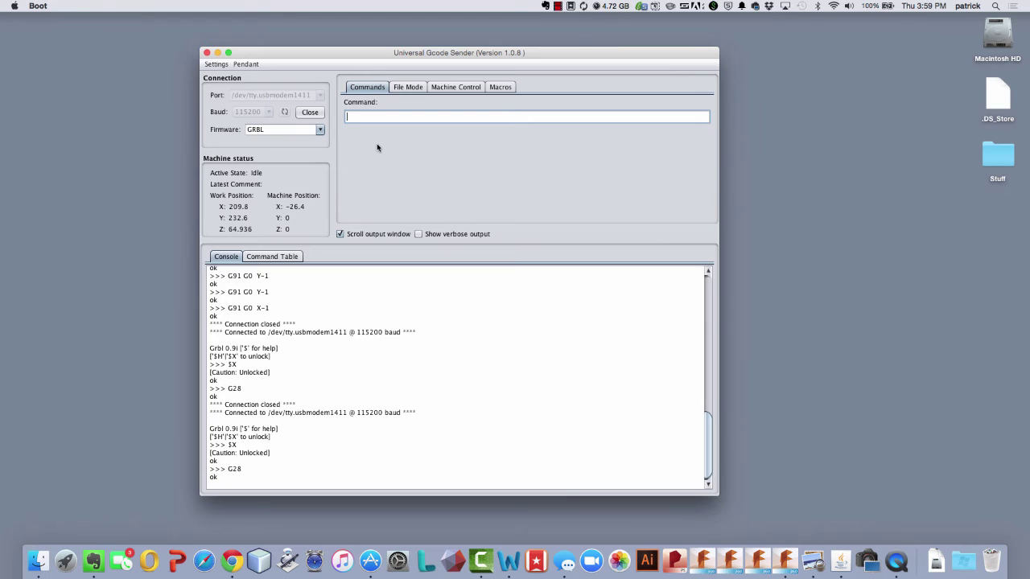
Step: Run the $H homing cycle to home the machine against its limit switches
{"action": "left_click", "coordinate": [464, 91]}
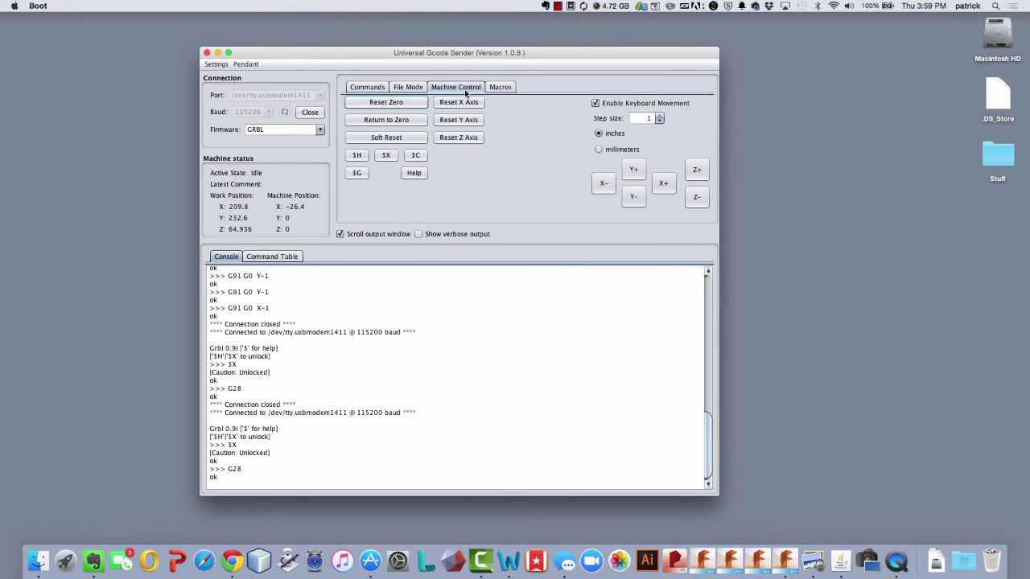
{"action": "left_click", "coordinate": [357, 157]}
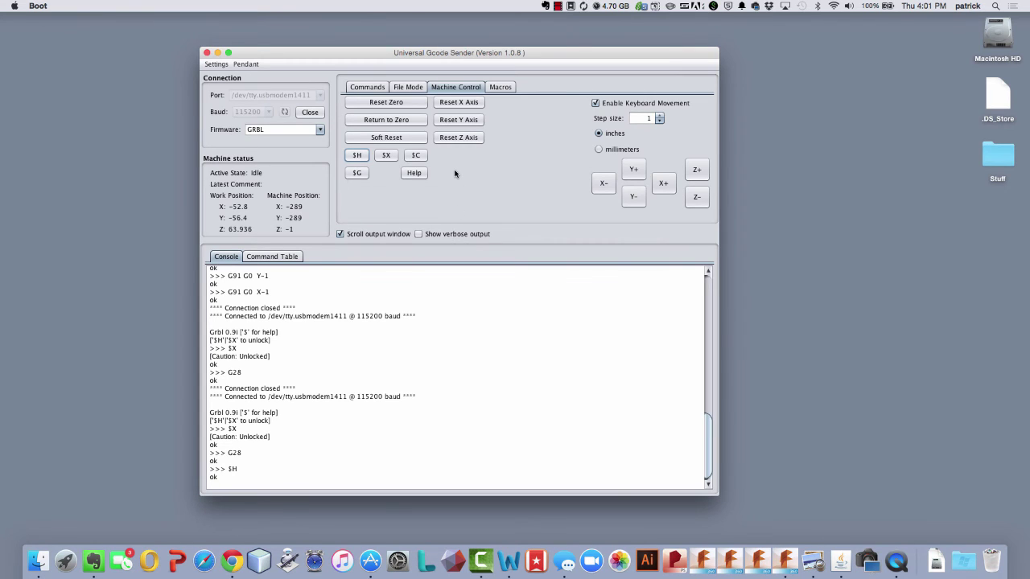
Step: Jog off the homed corner by 1 inch in X and Y, and store that position with G28.1
{"action": "left_click", "coordinate": [667, 184]}
{"action": "left_click", "coordinate": [663, 185]}
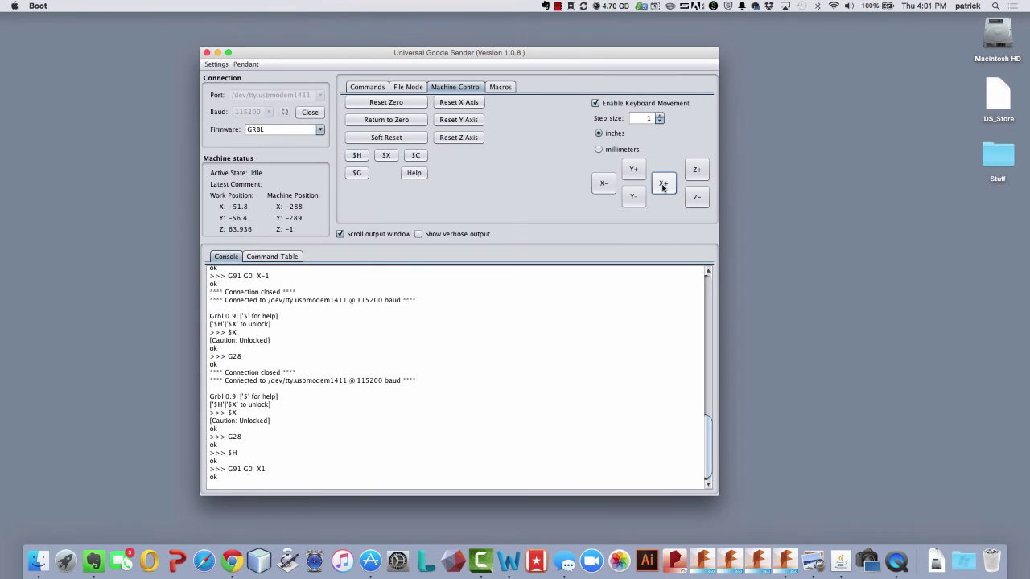
{"action": "left_click", "coordinate": [599, 150]}
{"action": "left_click", "coordinate": [598, 133]}
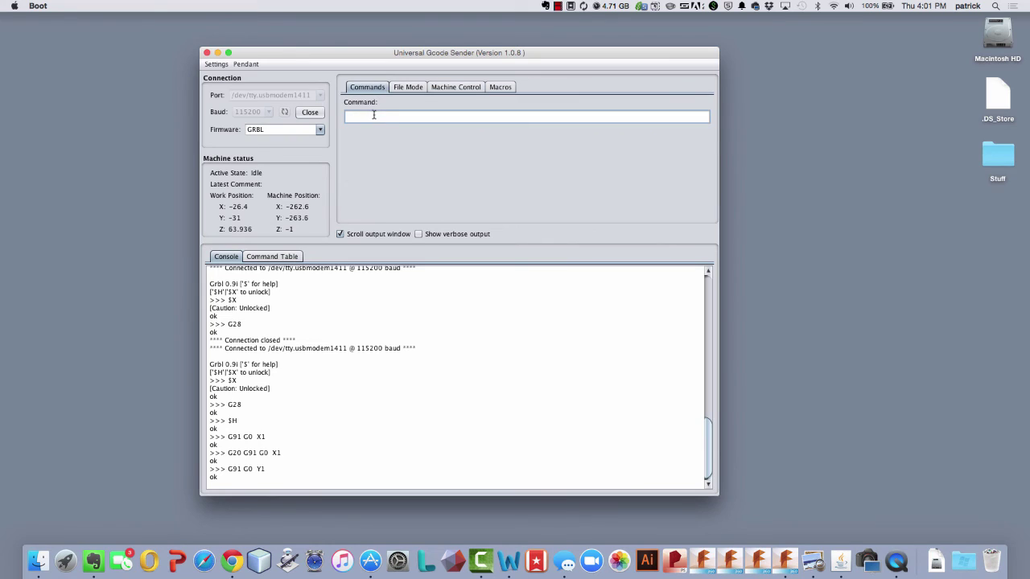
{"action": "left_click", "coordinate": [373, 116]}
{"action": "type", "text": "G28.1"}
{"action": "key", "text": "Return"}
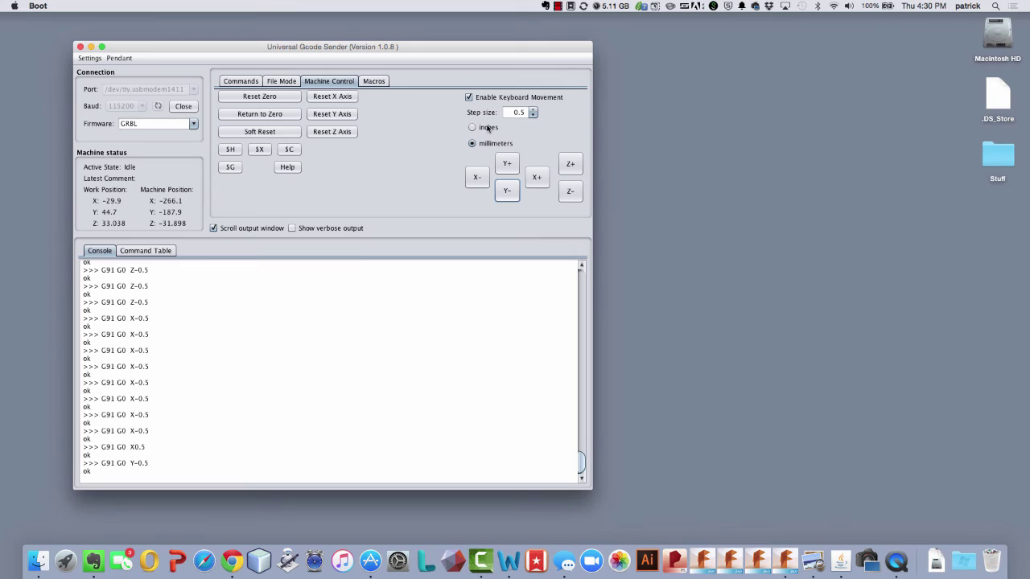
Step: Zero the work position of the X, Y and Z axes at the tool's current location
{"action": "left_click", "coordinate": [336, 97]}
{"action": "left_click", "coordinate": [338, 114]}
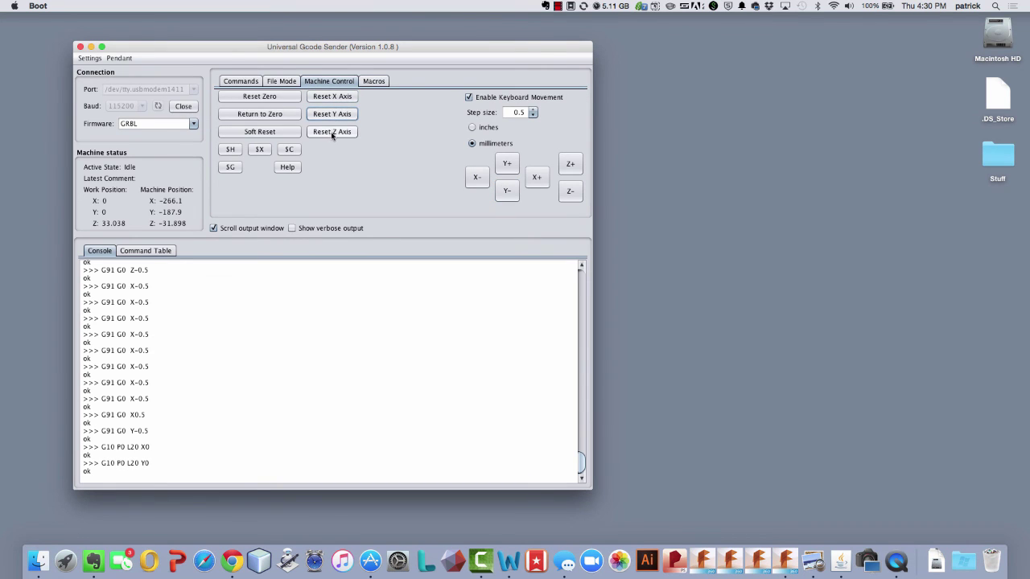
{"action": "left_click", "coordinate": [332, 132]}
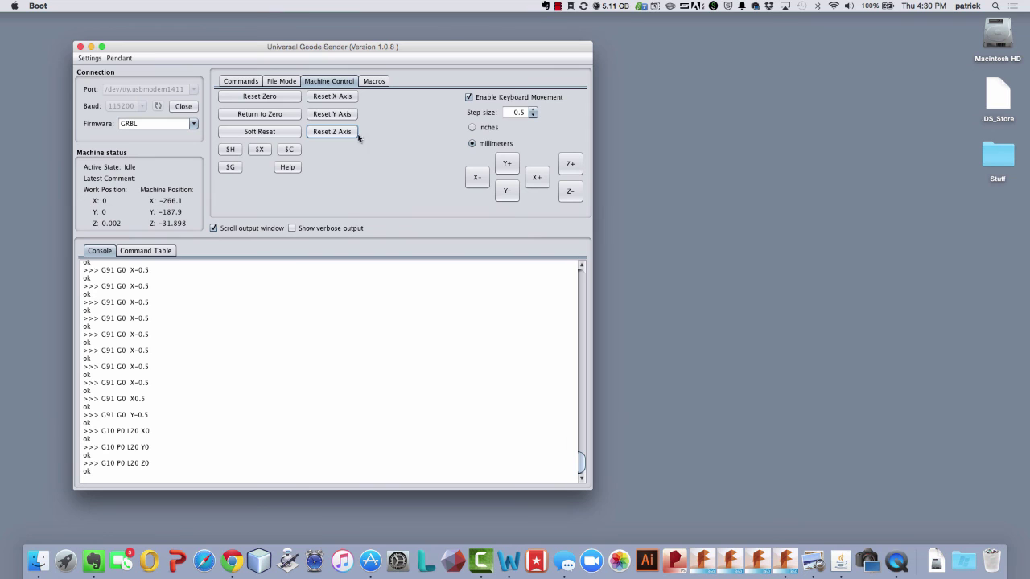
Step: Load simple pocket.nc from the nc folder as the G-code file
{"action": "left_click", "coordinate": [279, 81]}
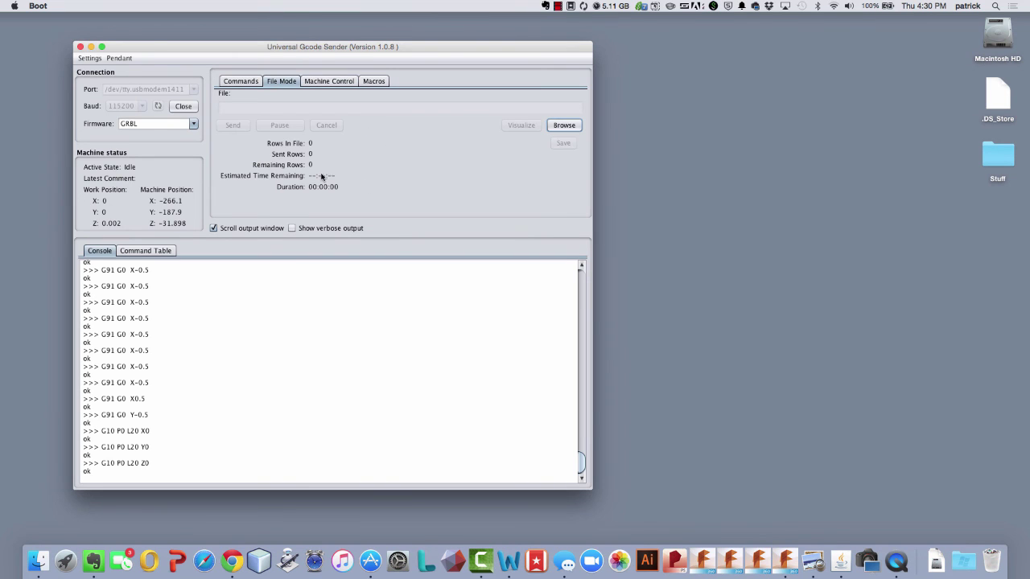
{"action": "left_click", "coordinate": [563, 126]}
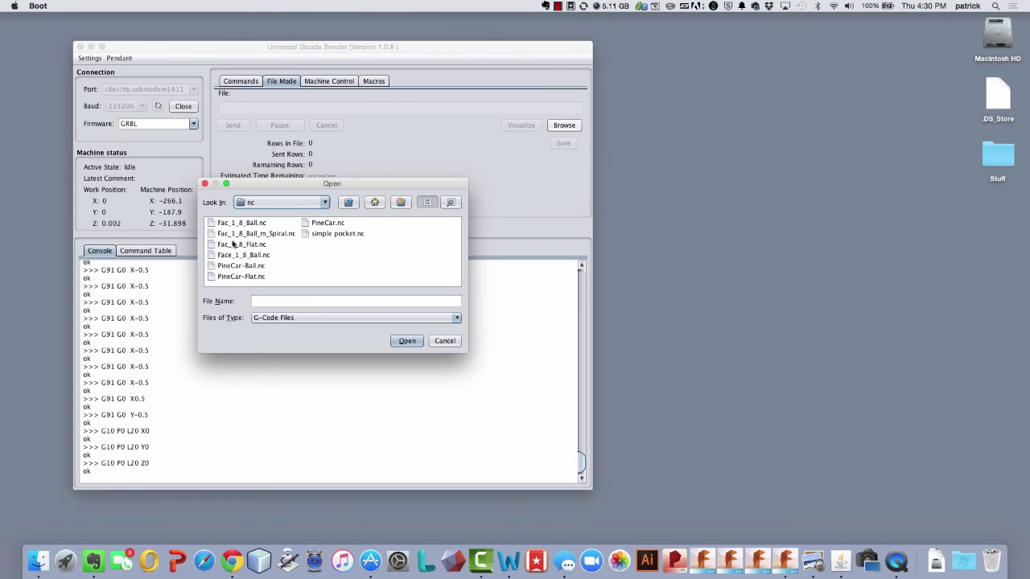
{"action": "left_click", "coordinate": [354, 234]}
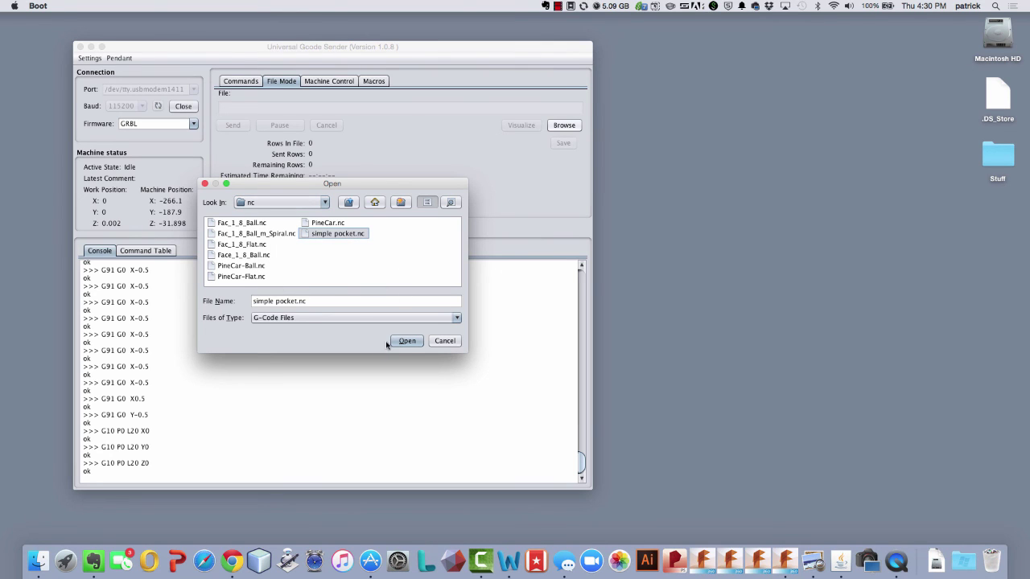
{"action": "left_click", "coordinate": [407, 341]}
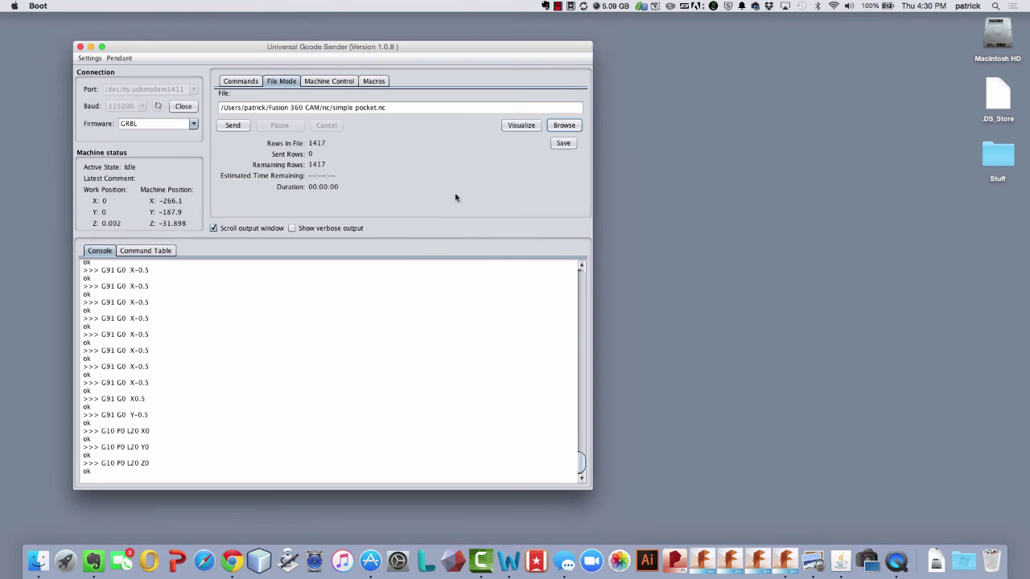
Step: Jog away from work zero in 0.5 inch increments: 0.5 inch up in Z, 2 inches in X, -2 inches in Y
{"action": "left_click", "coordinate": [330, 82]}
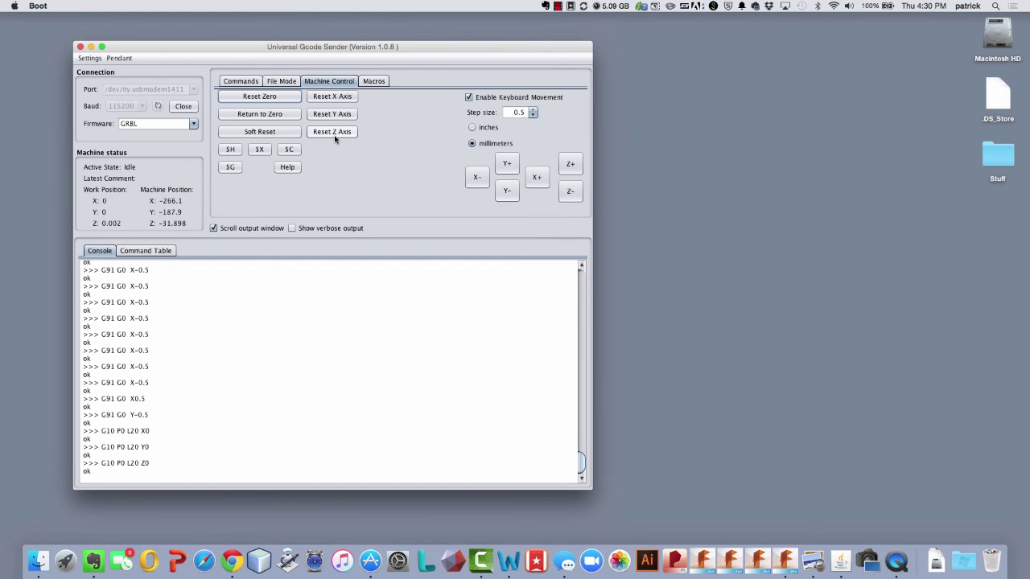
{"action": "left_click", "coordinate": [485, 129]}
{"action": "left_click", "coordinate": [571, 165]}
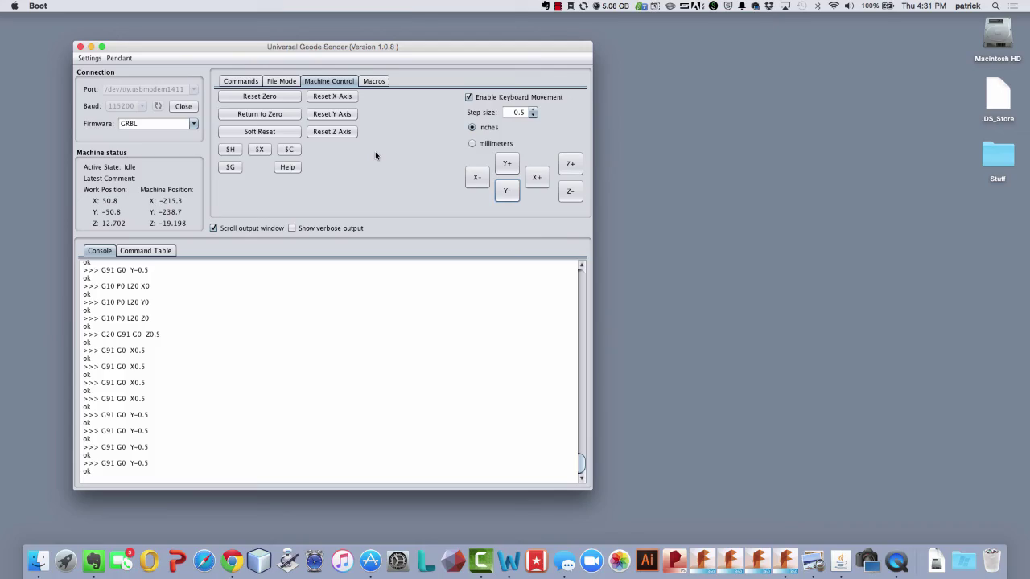
Step: Return to the loaded simple pocket.nc file for sending to the machine
{"action": "left_click", "coordinate": [284, 83]}
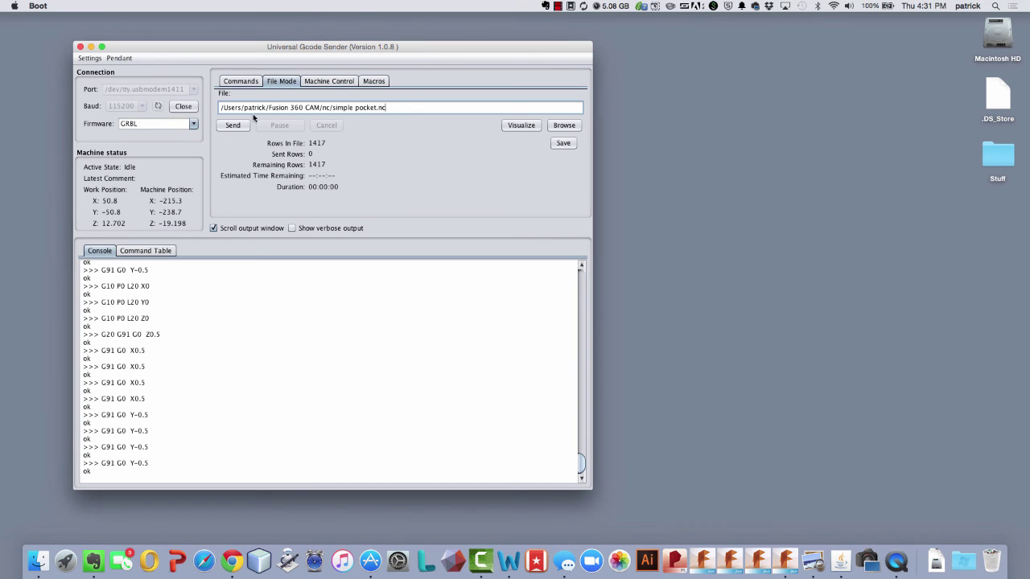